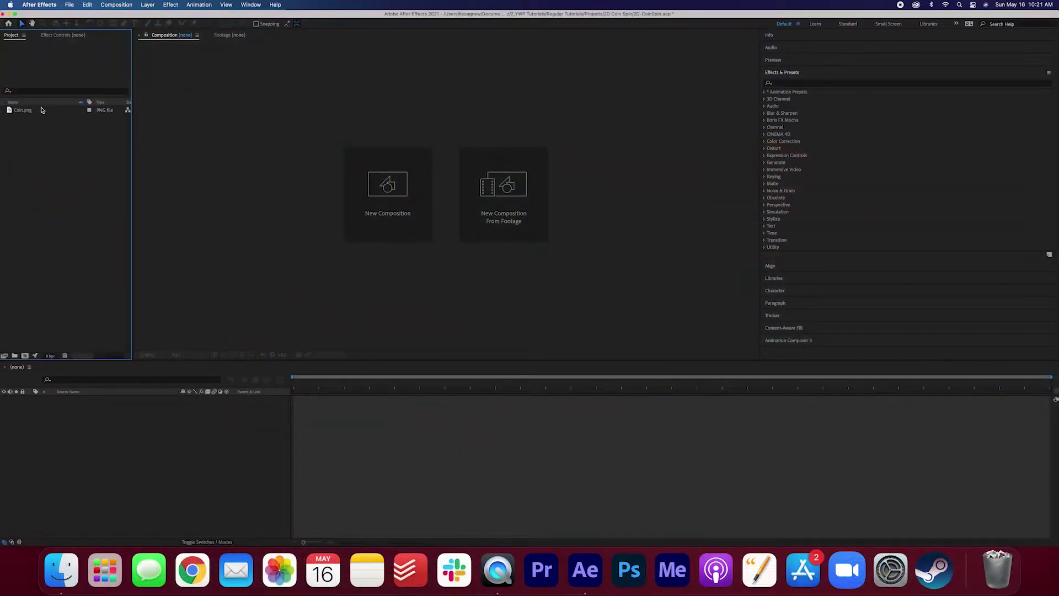
Step: Create a composition named Coin from Coin.png at 512 x 512
click(40, 111)
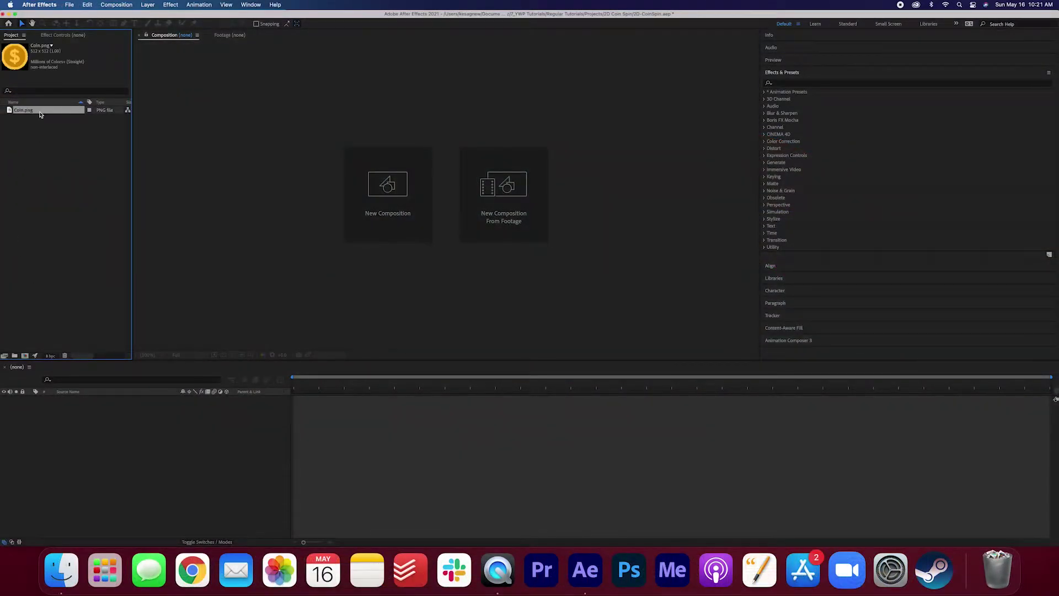
drag(27, 112, 26, 357)
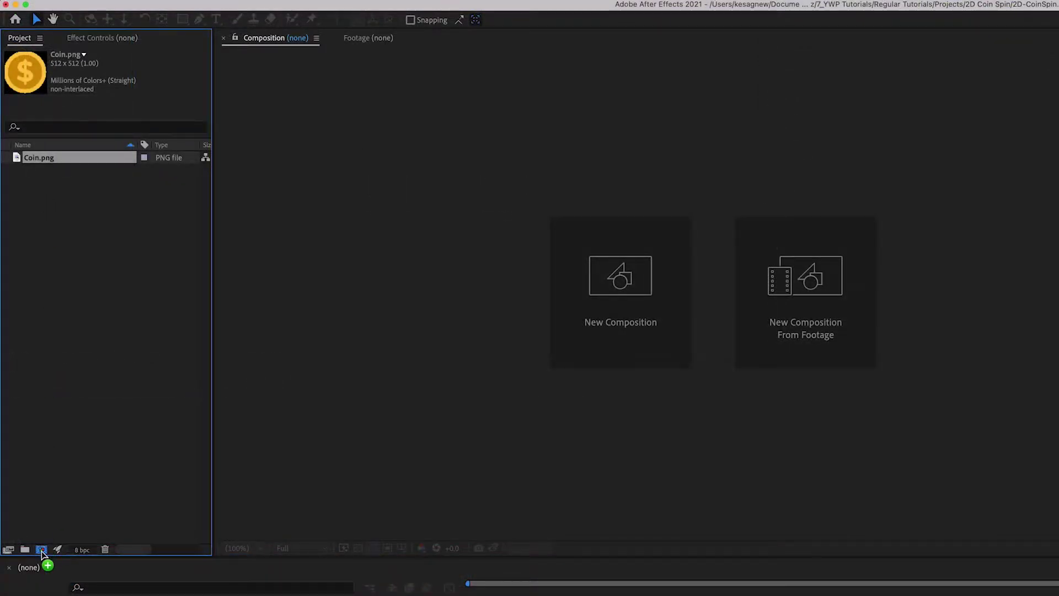
drag(42, 554, 42, 554)
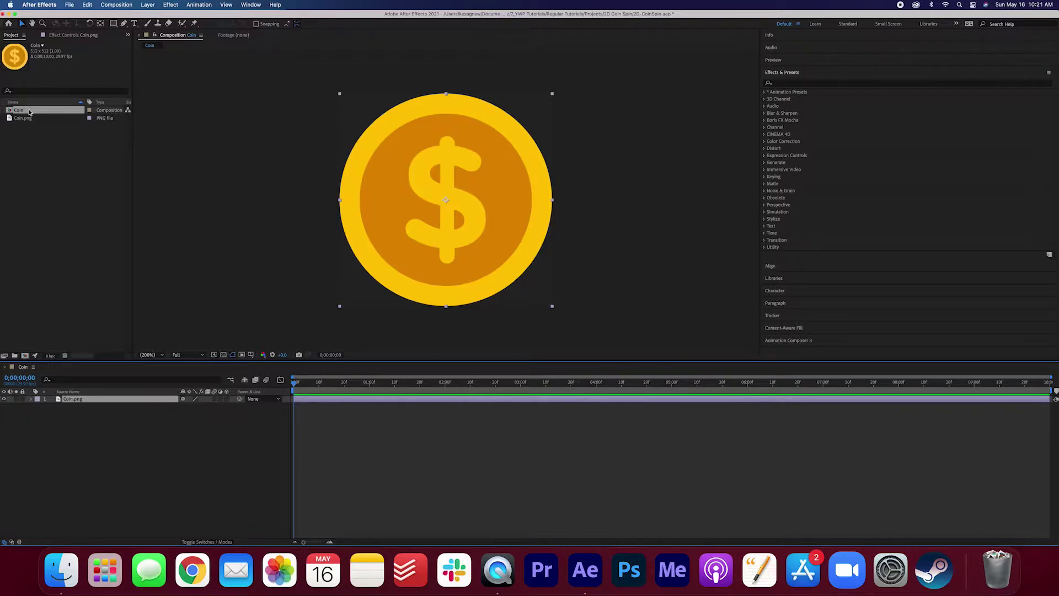
Step: Resize the Coin composition to 1000 x 1000 px in Composition Settings
right_click(29, 112)
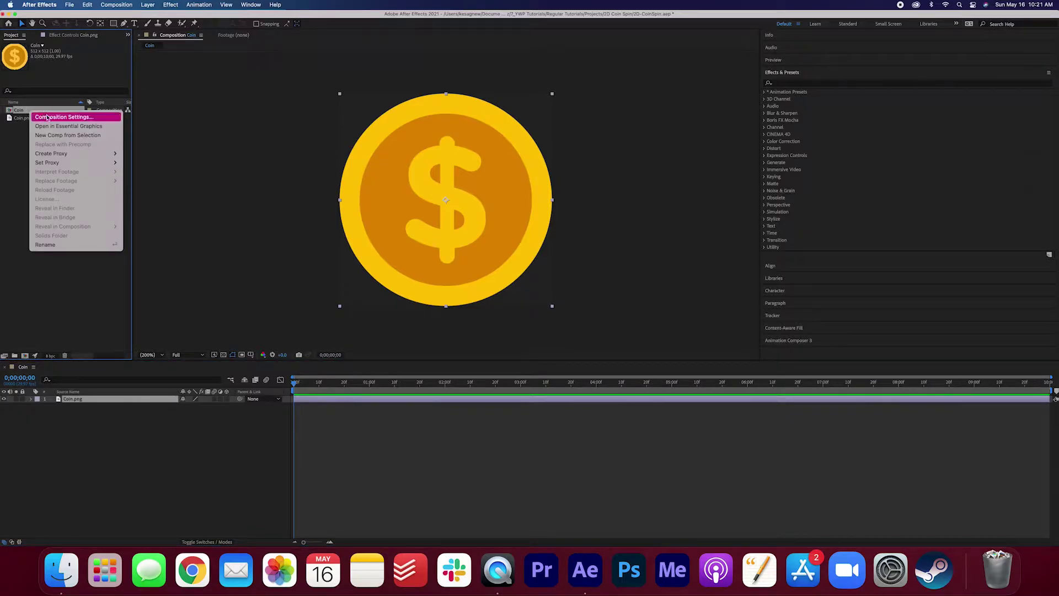
click(61, 117)
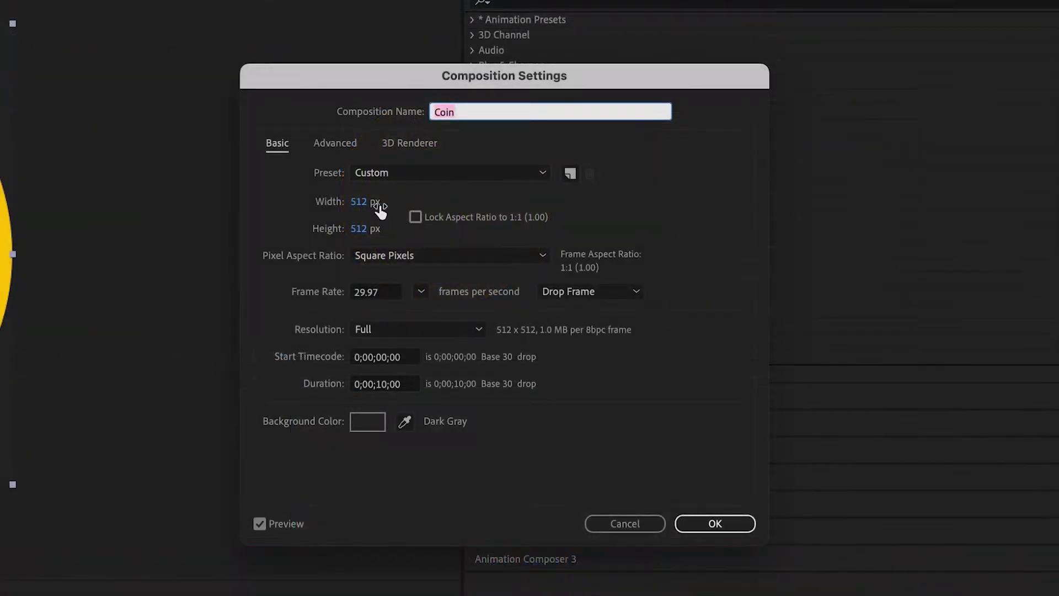
click(715, 176)
text(100)
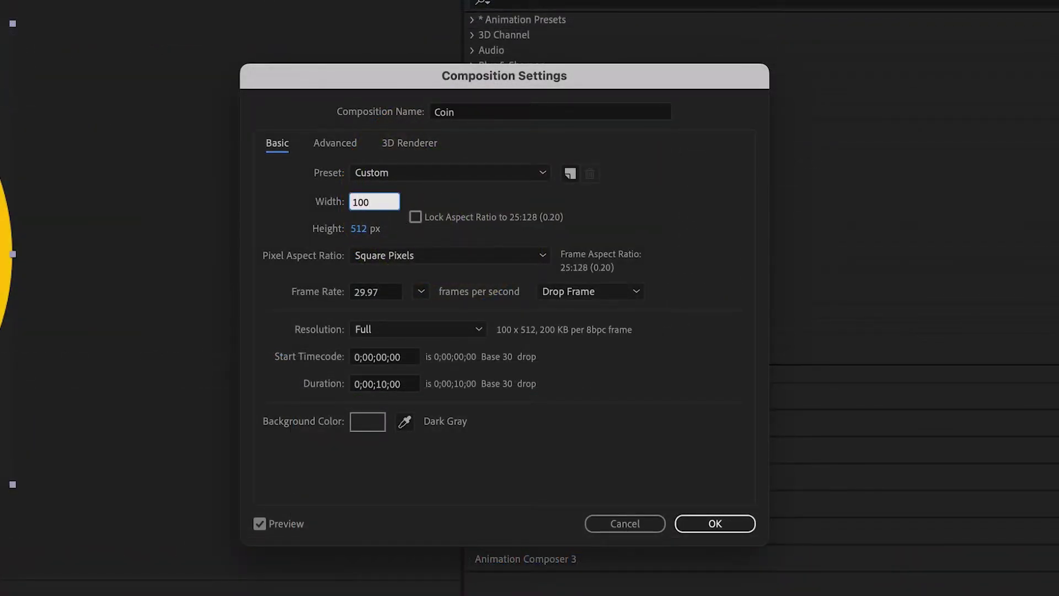
text(0)
key(Tab)
text(1000)
click(705, 229)
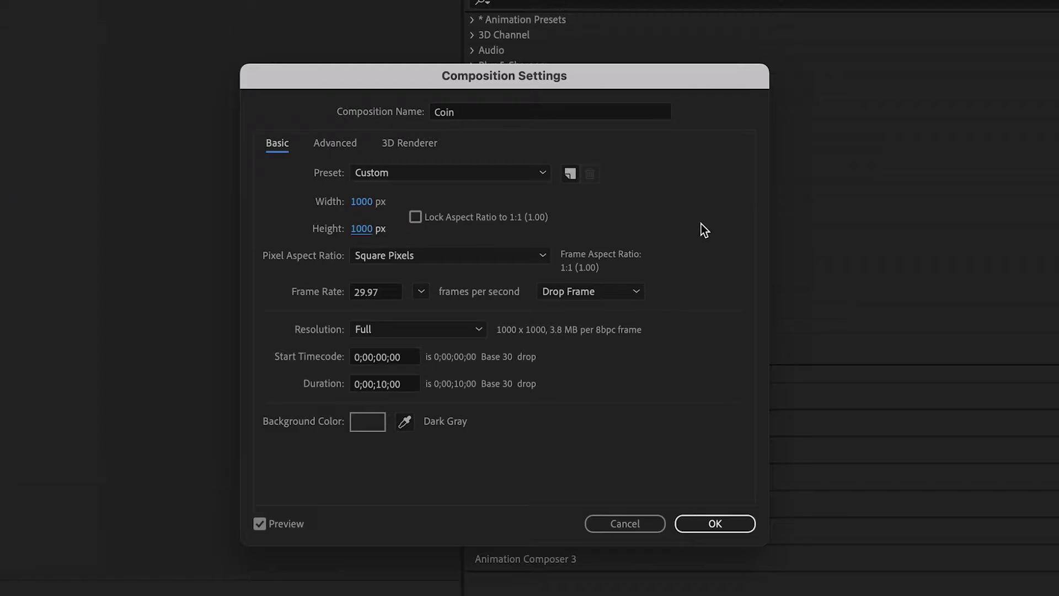
click(716, 525)
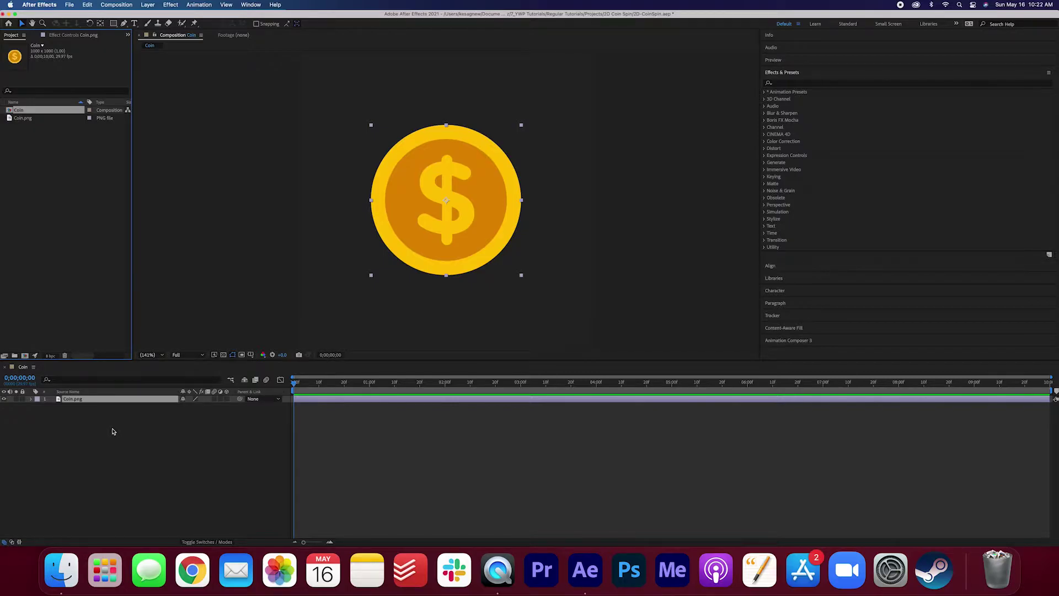
Step: Add a 1000 x 1000 white solid and place it beneath the Coin.png layer
right_click(177, 338)
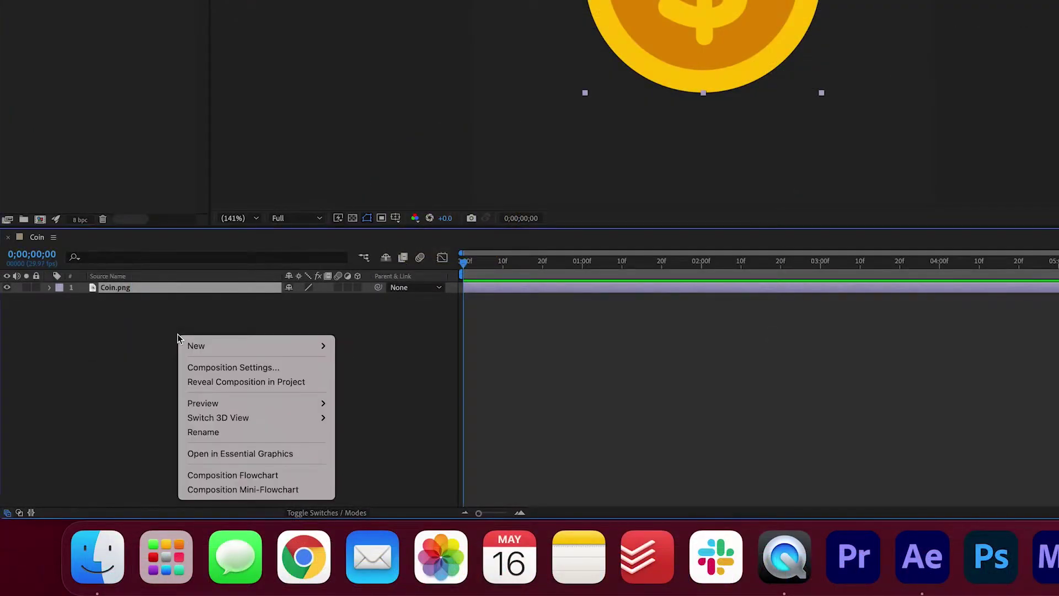
mouse_move(218, 344)
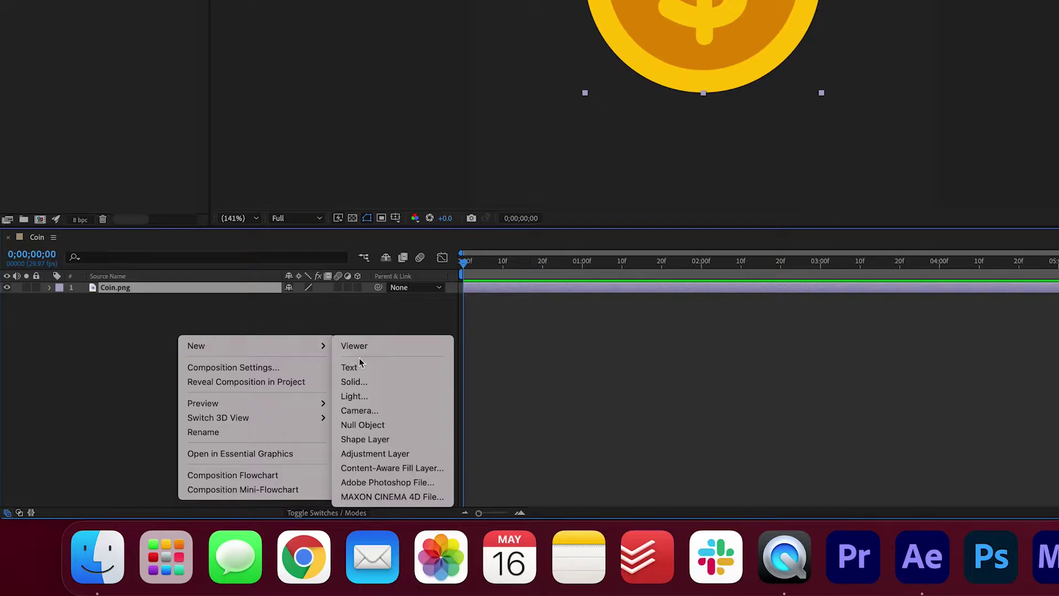
click(385, 382)
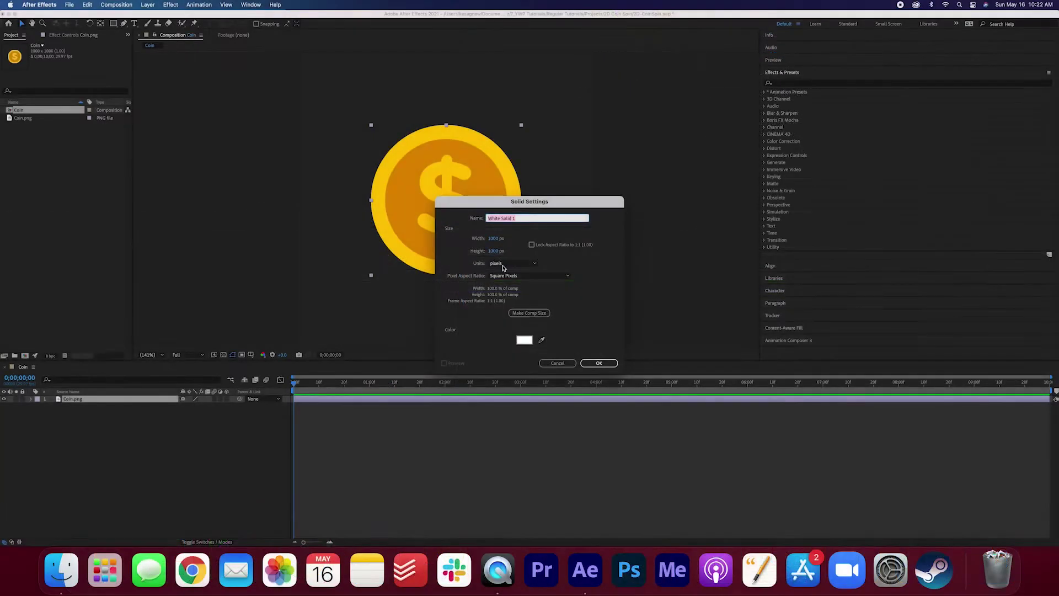
click(599, 363)
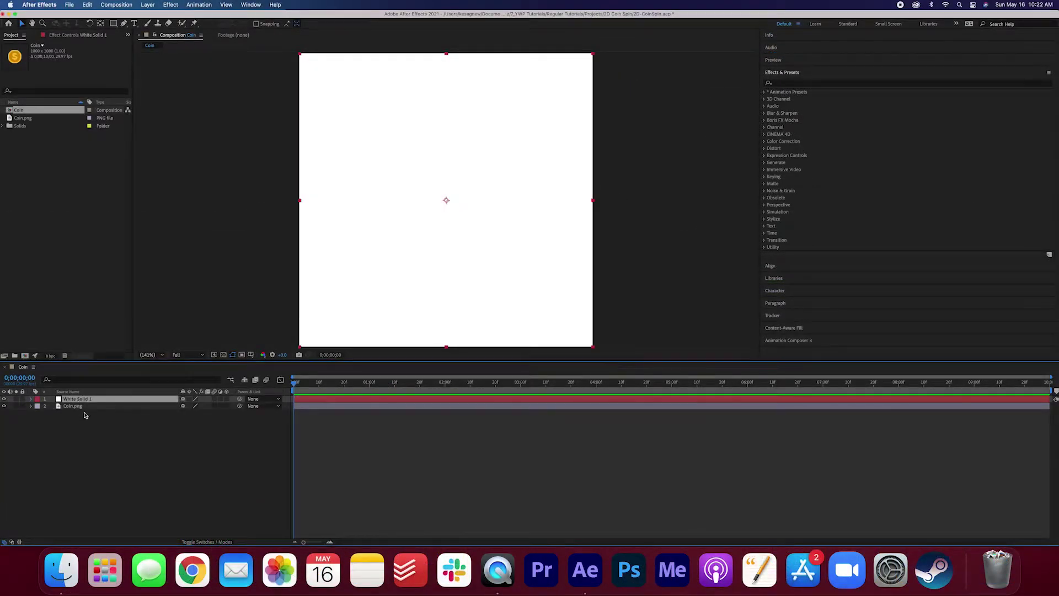
drag(79, 400, 77, 431)
click(99, 433)
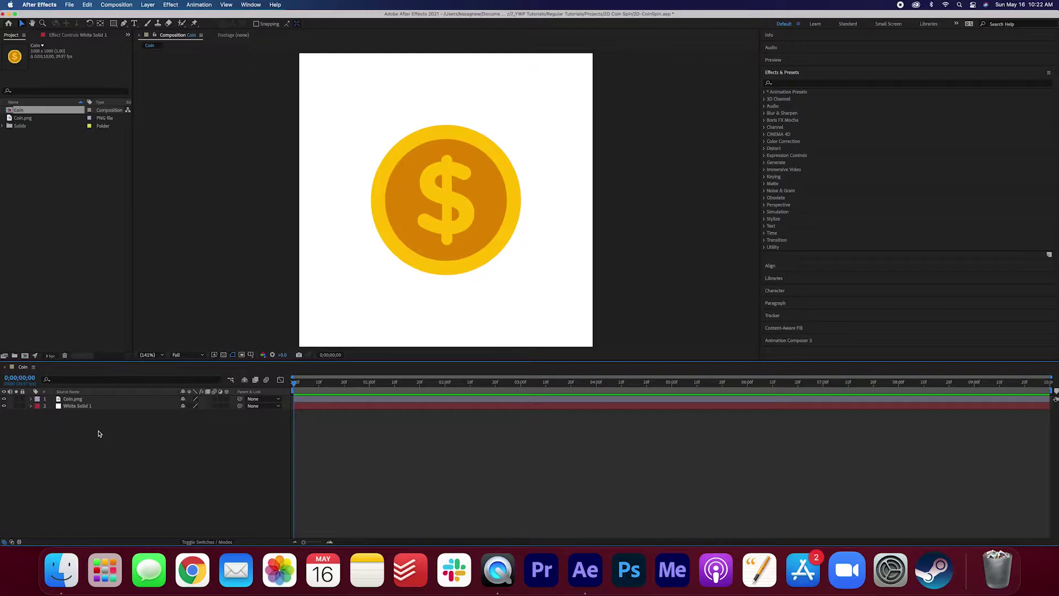
Step: Turn on the 3D Layer switch for Coin.png
click(121, 399)
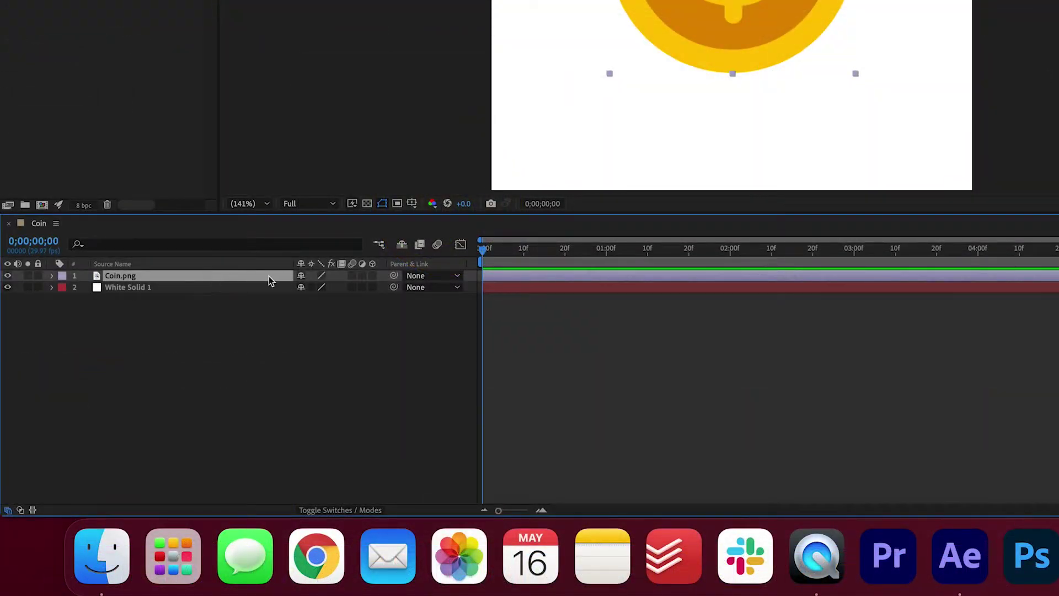
click(373, 275)
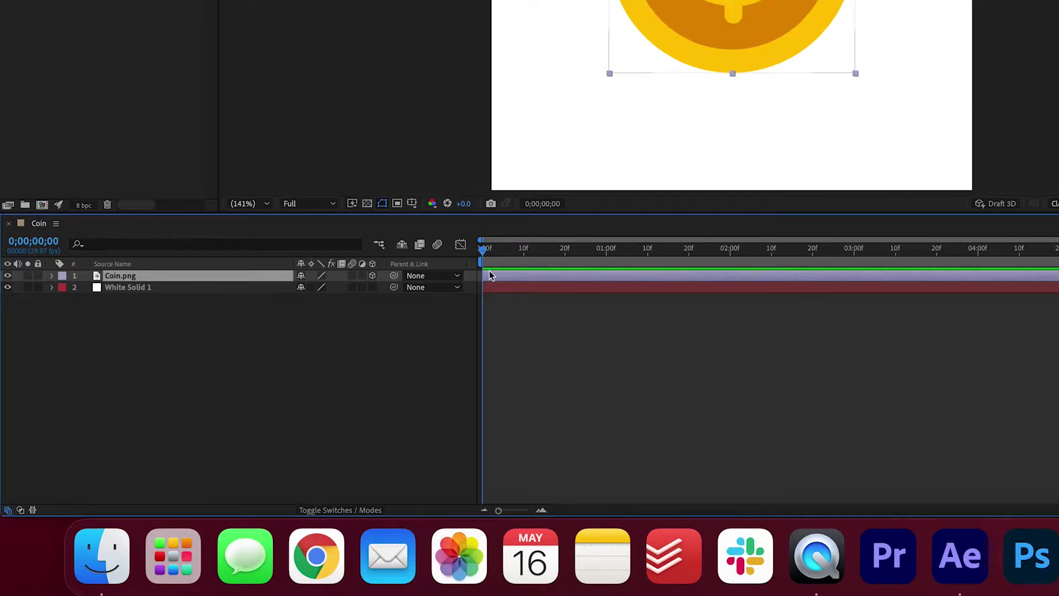
click(357, 512)
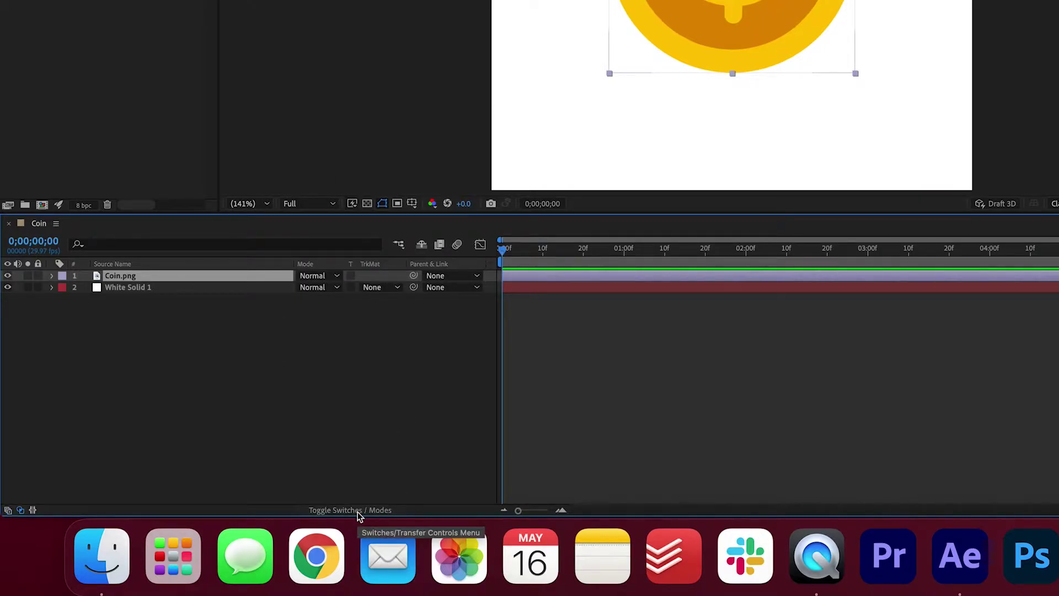
click(357, 512)
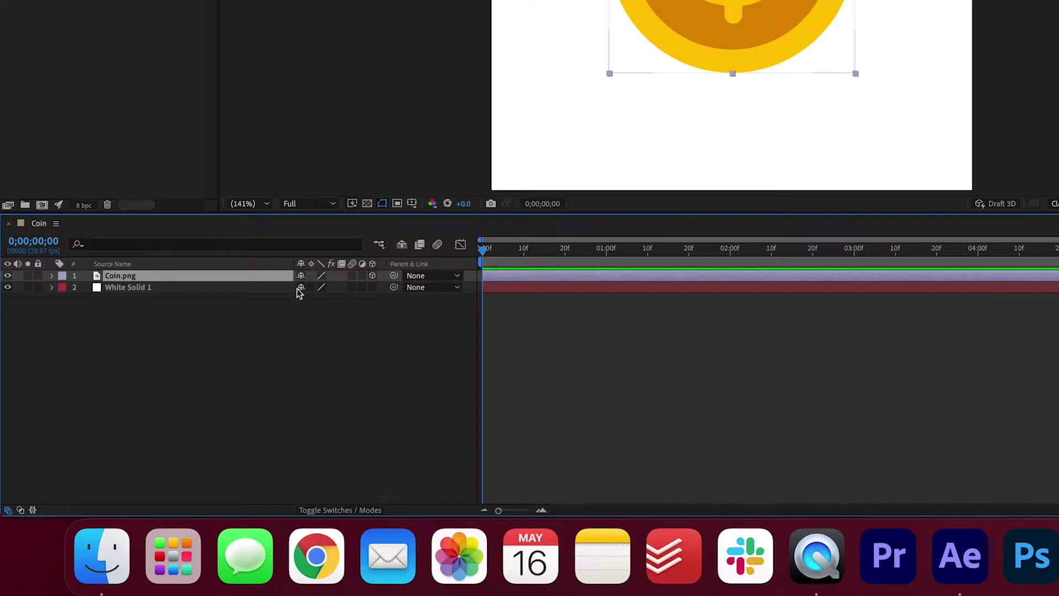
Step: Keyframe Coin.png's Y Rotation from 0x+0.0° at the start to 1x at 2 seconds
click(51, 277)
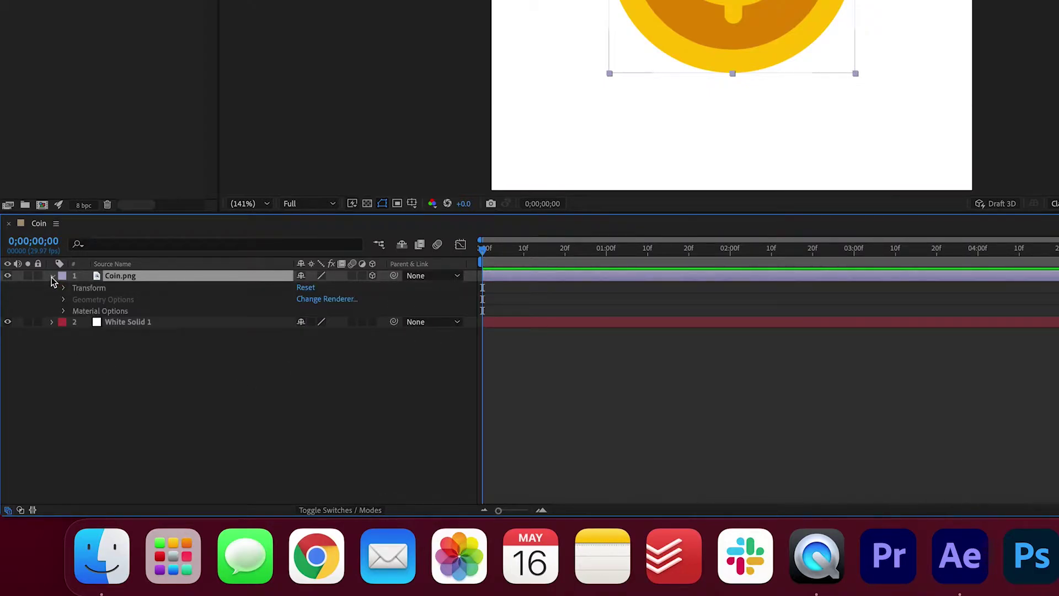
click(64, 289)
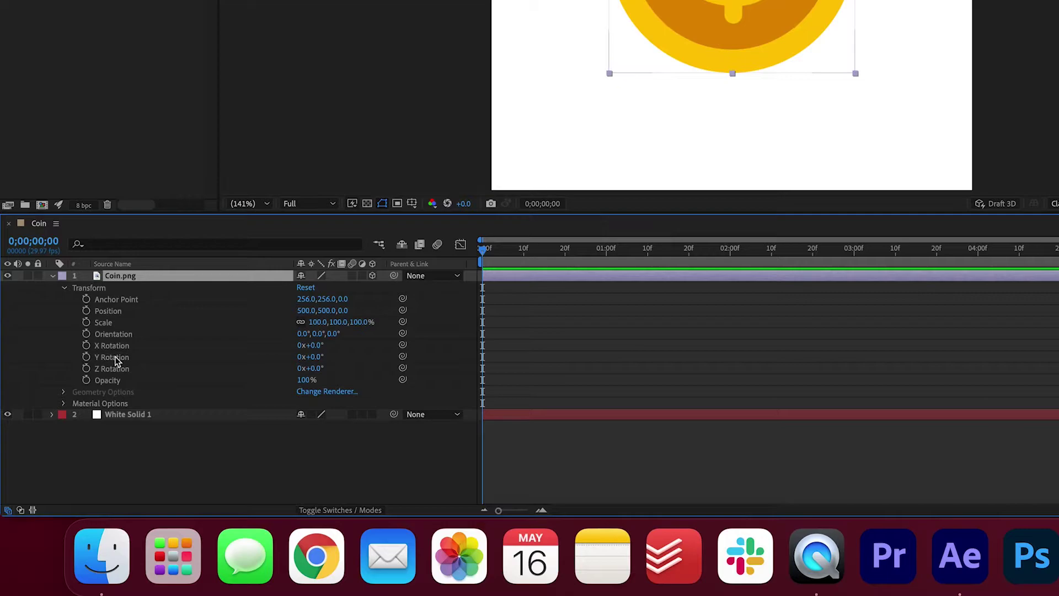
click(86, 357)
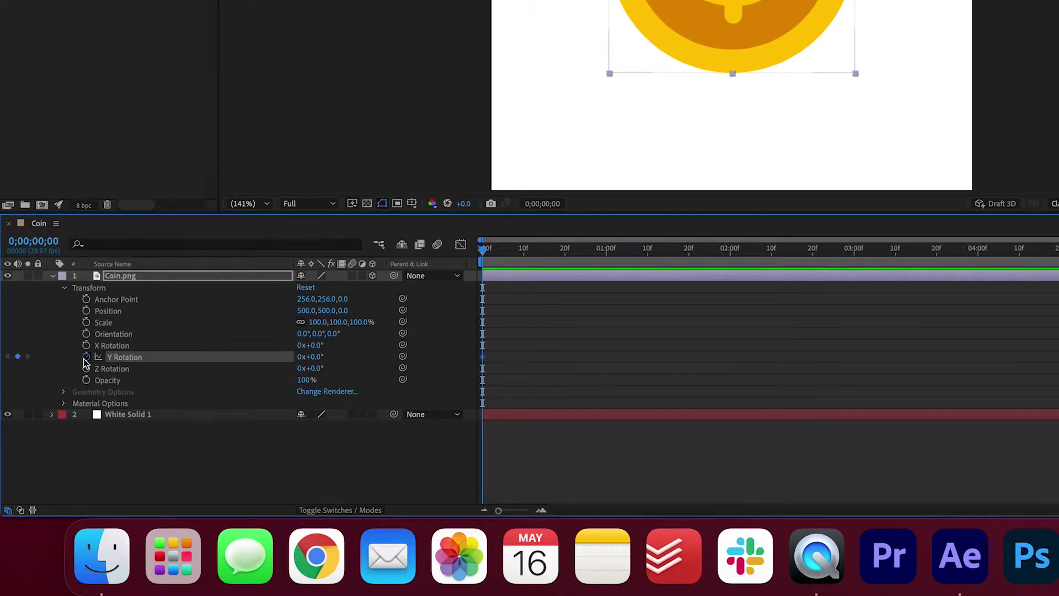
drag(485, 251, 730, 252)
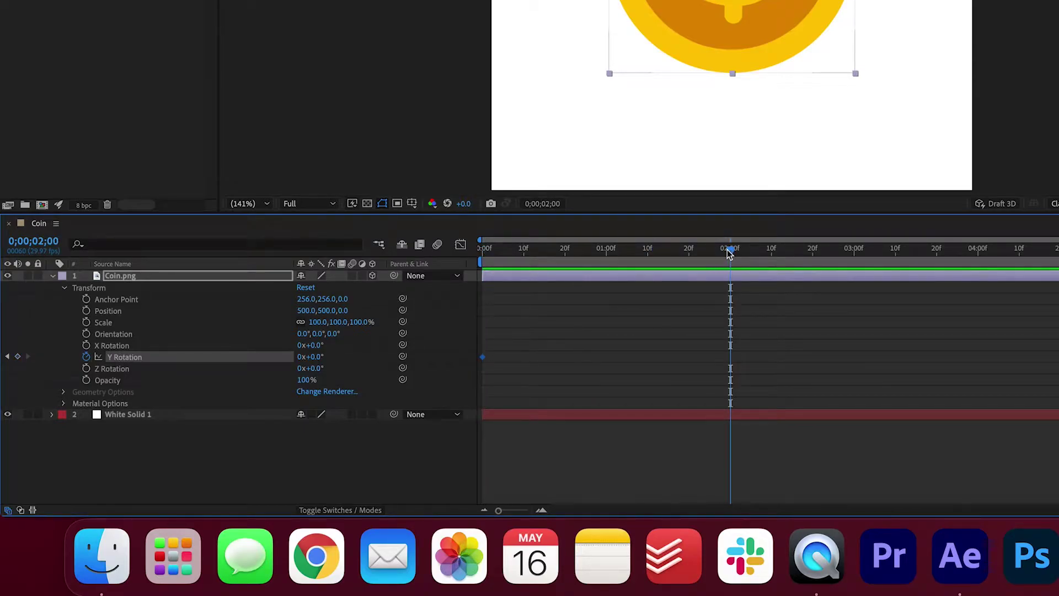
key(F2)
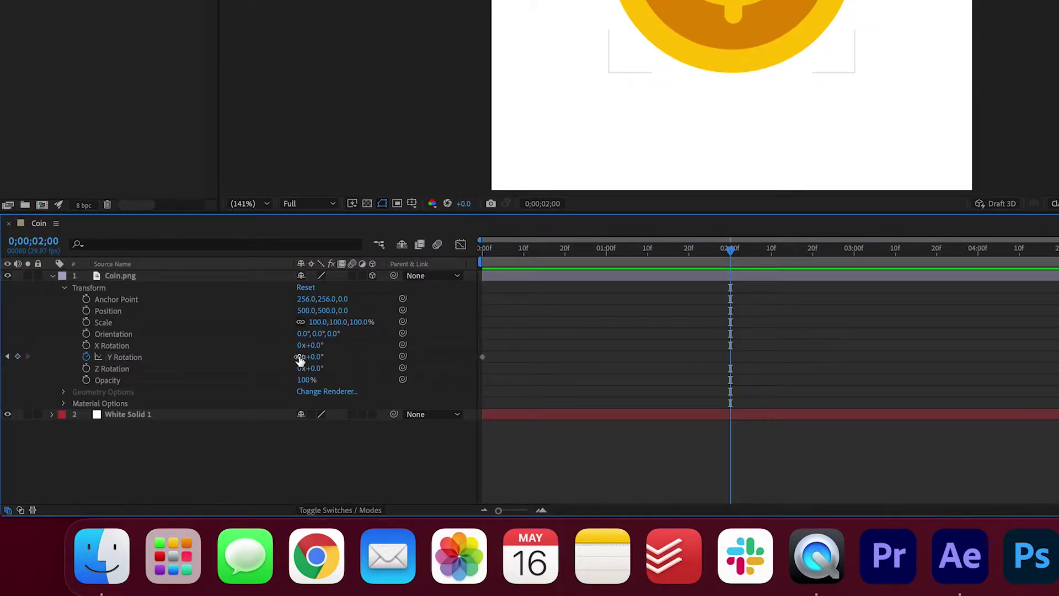
click(299, 357)
text(1)
key(Return)
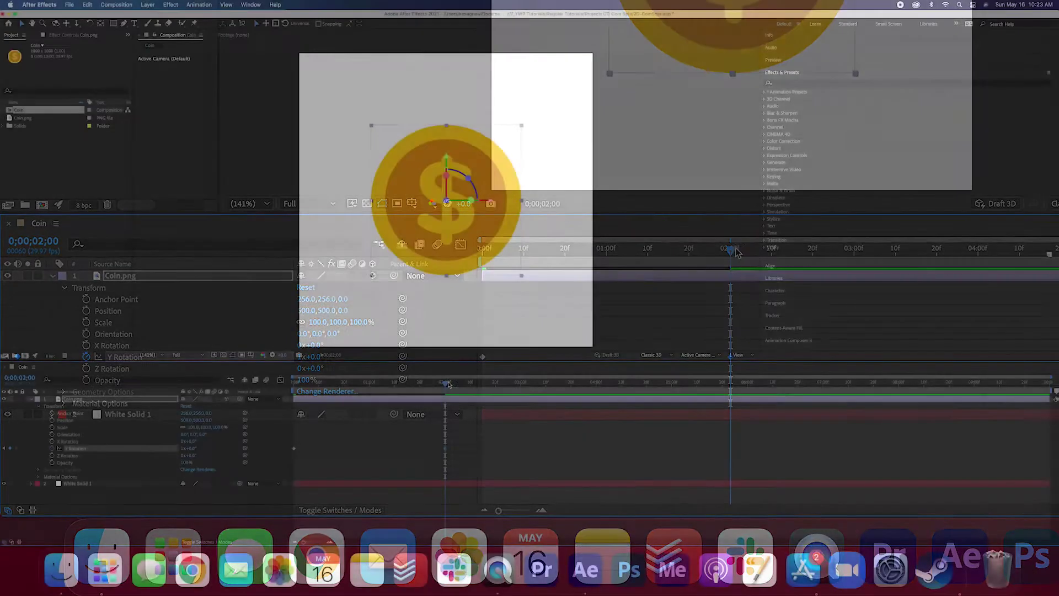
Step: Preview the single coin spin from the start of the composition
key(Home)
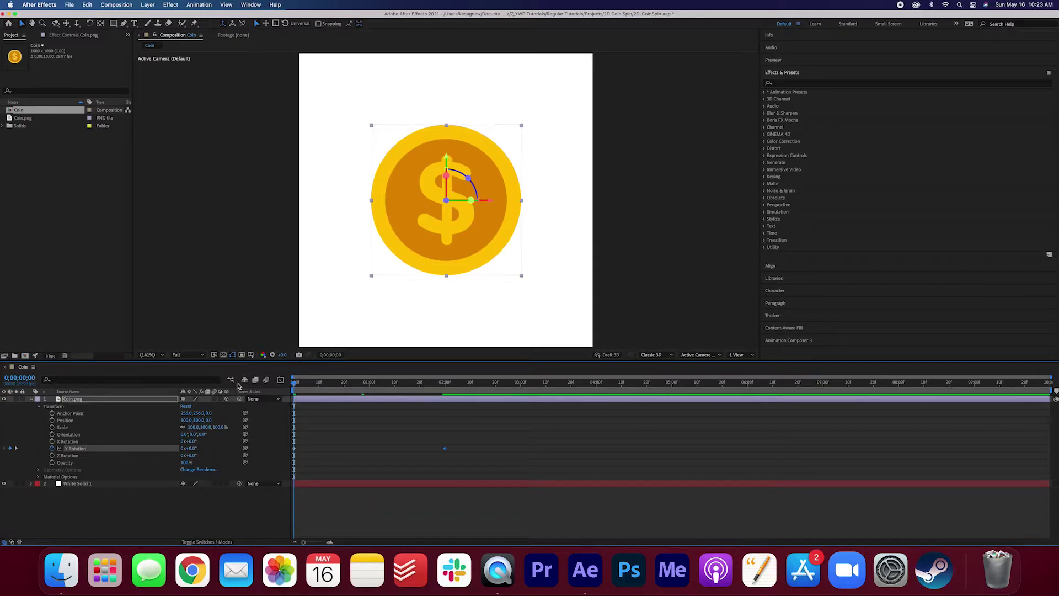
key(space)
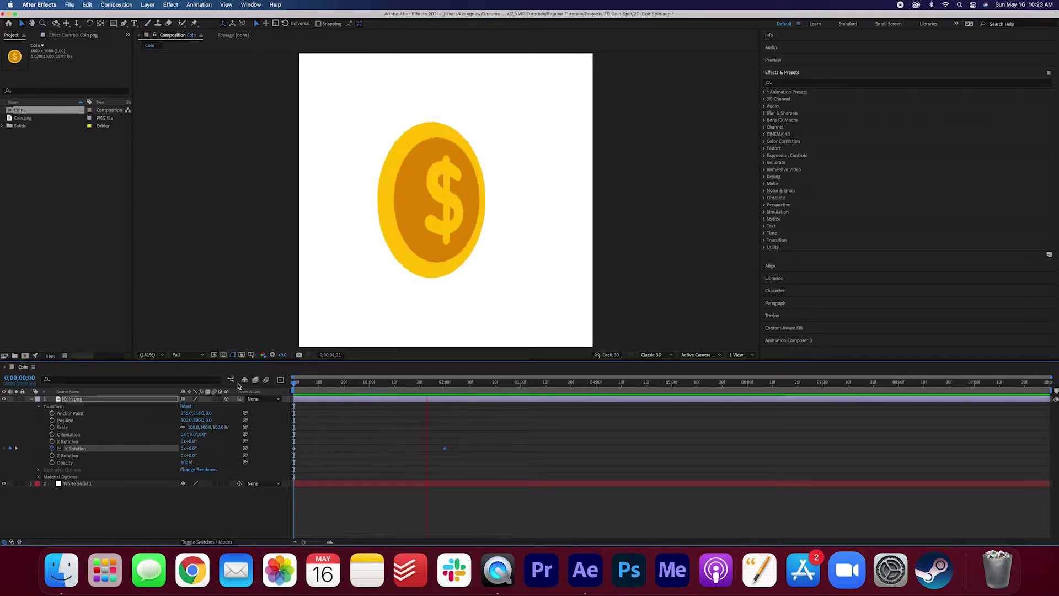
key(space)
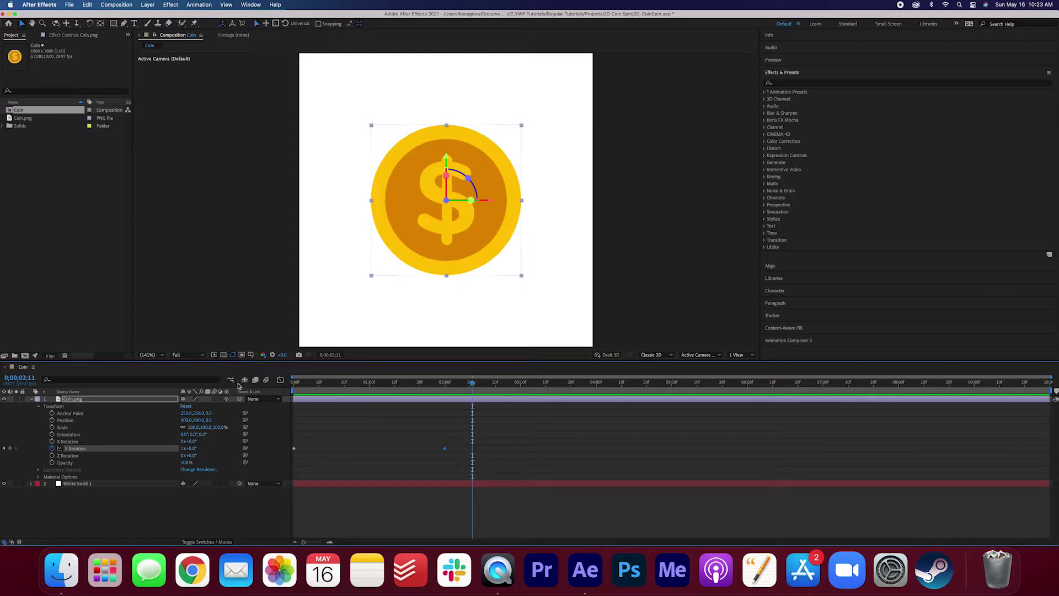
Step: Apply Easy Ease to both Y Rotation keyframes
drag(503, 417, 288, 467)
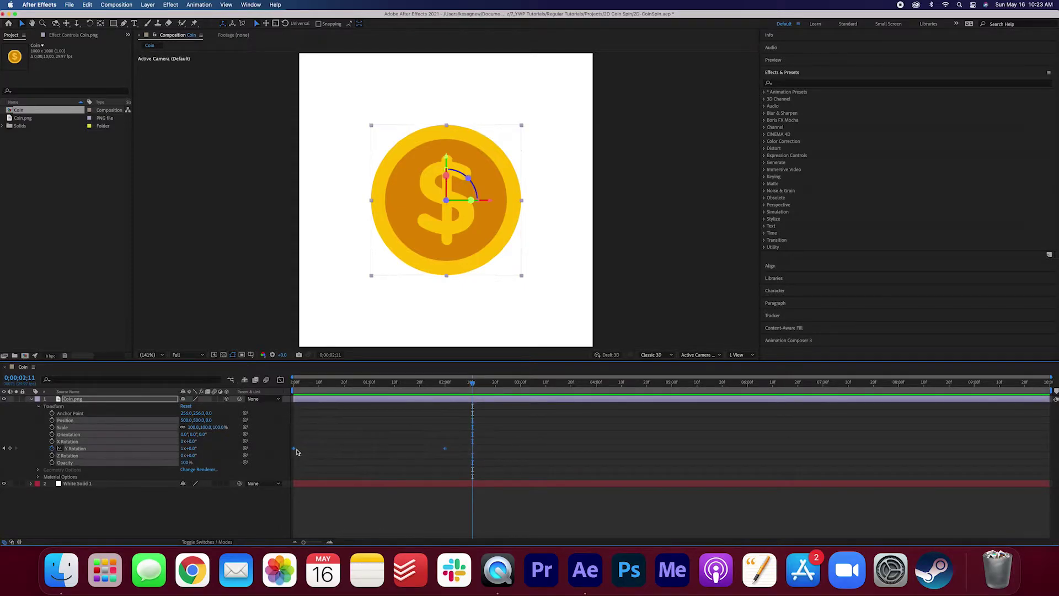
right_click(294, 450)
mouse_move(342, 536)
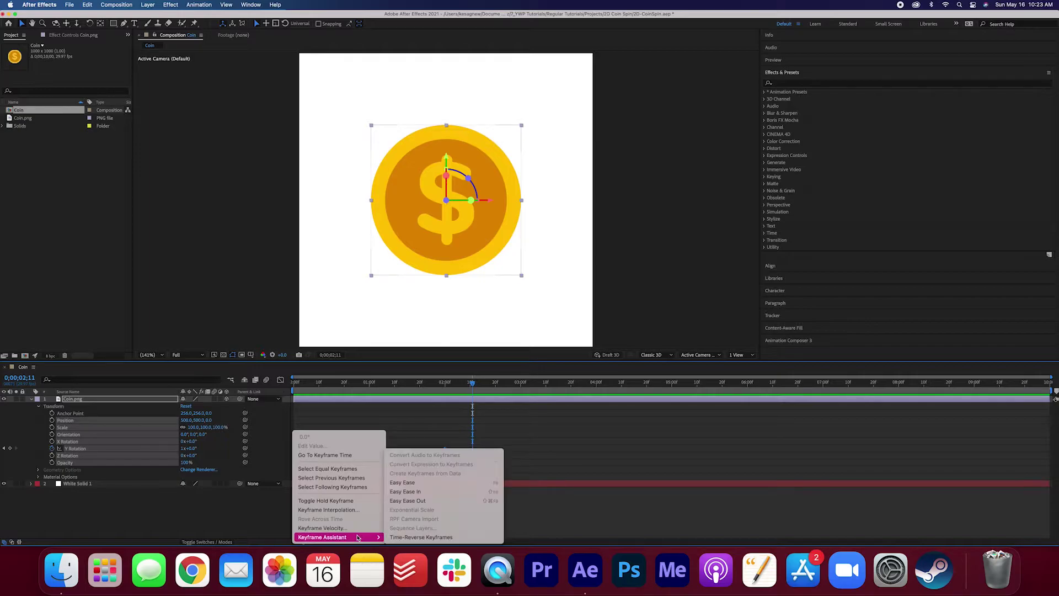
click(458, 483)
Step: Preview the eased coin spin from the beginning
drag(472, 385, 221, 384)
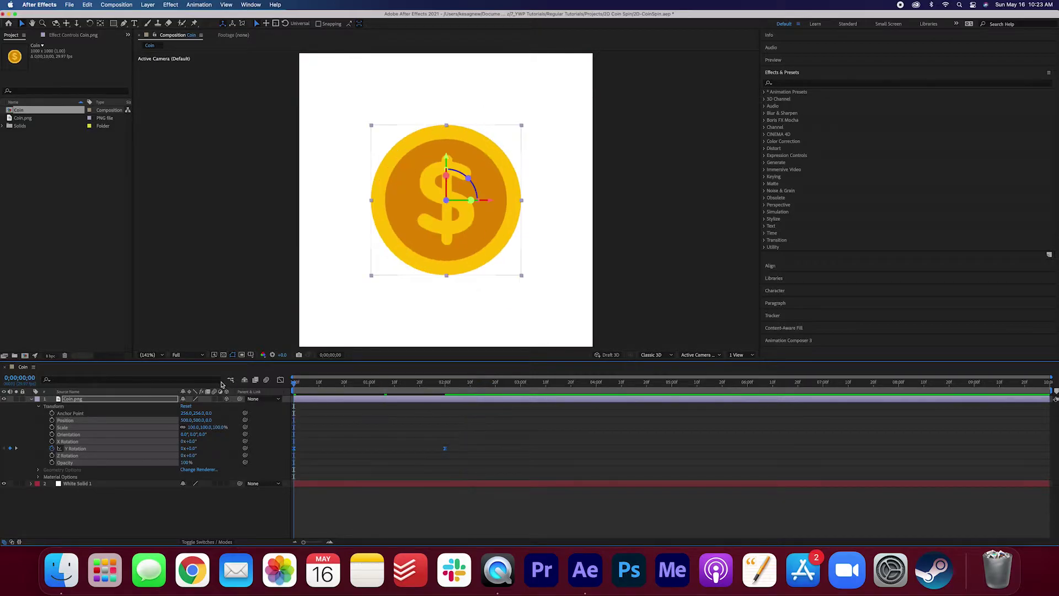
key(space)
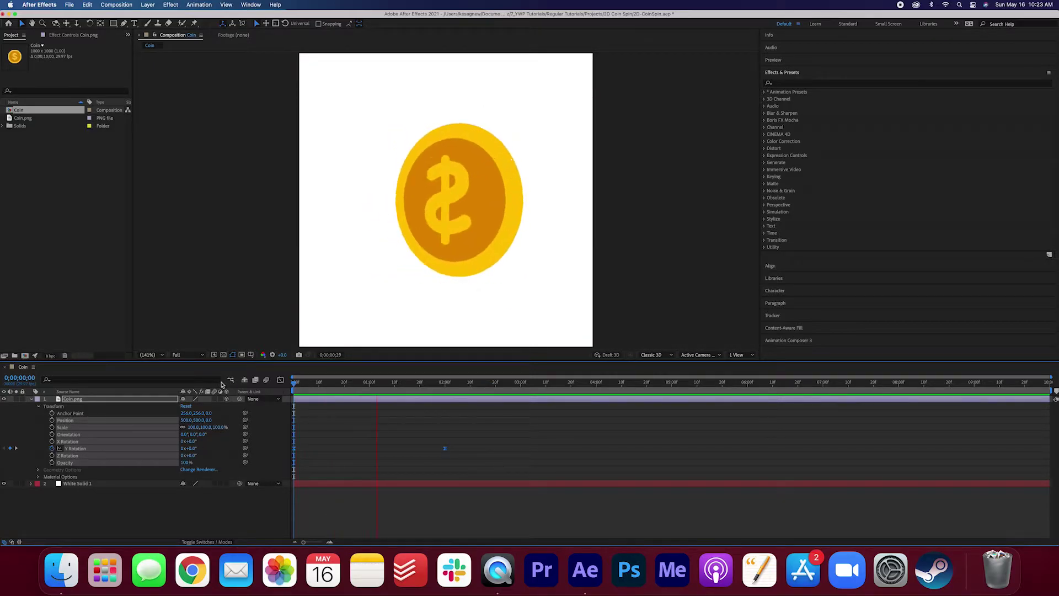
key(space)
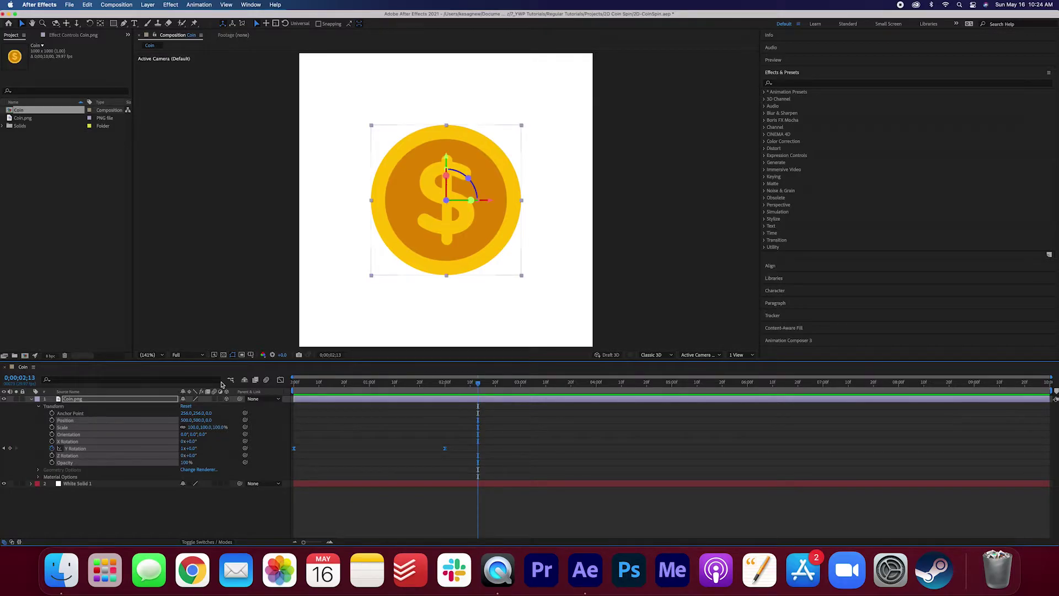
Step: Find 'light swee' in Effects & Presets and apply CC Light Sweep to Coin.png
click(31, 400)
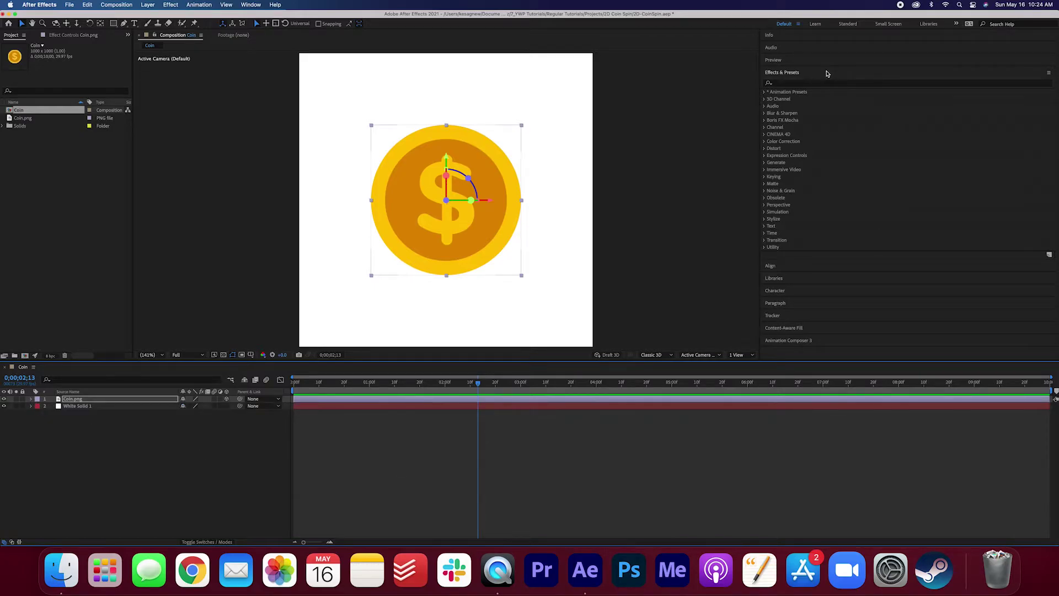
click(818, 83)
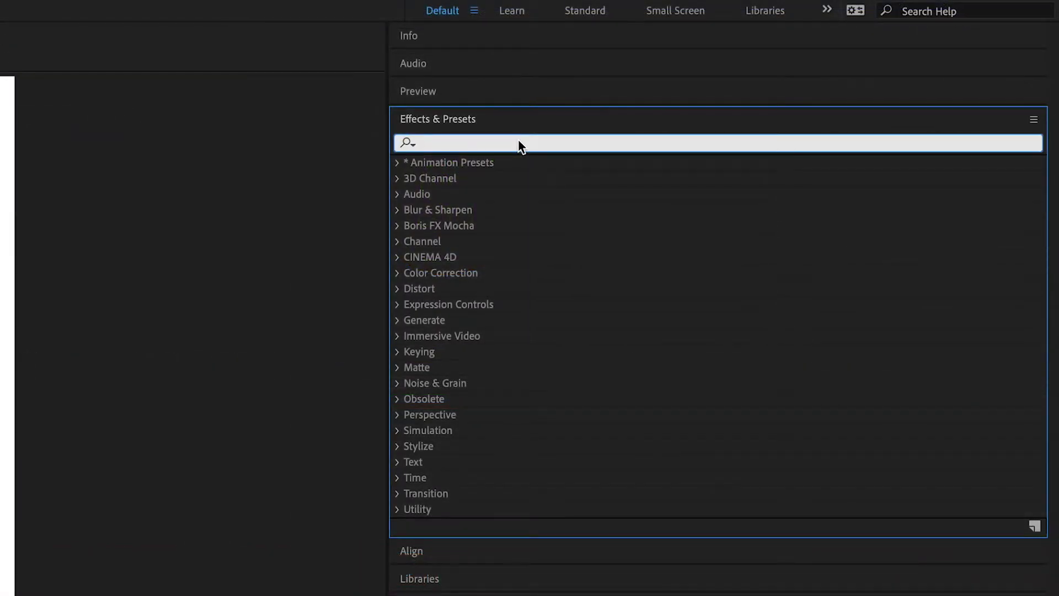
text(light swee)
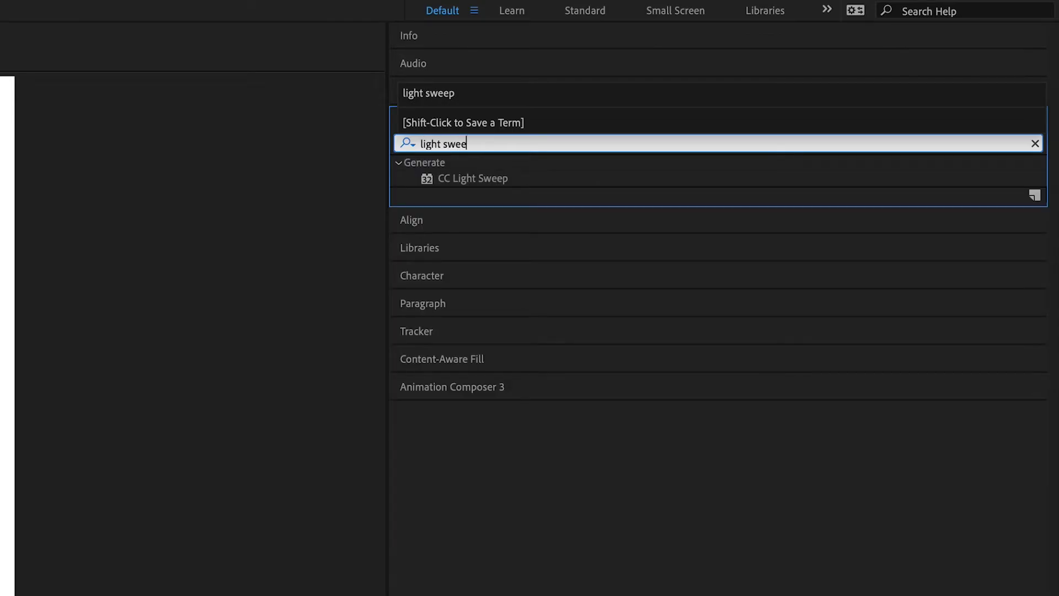
click(810, 101)
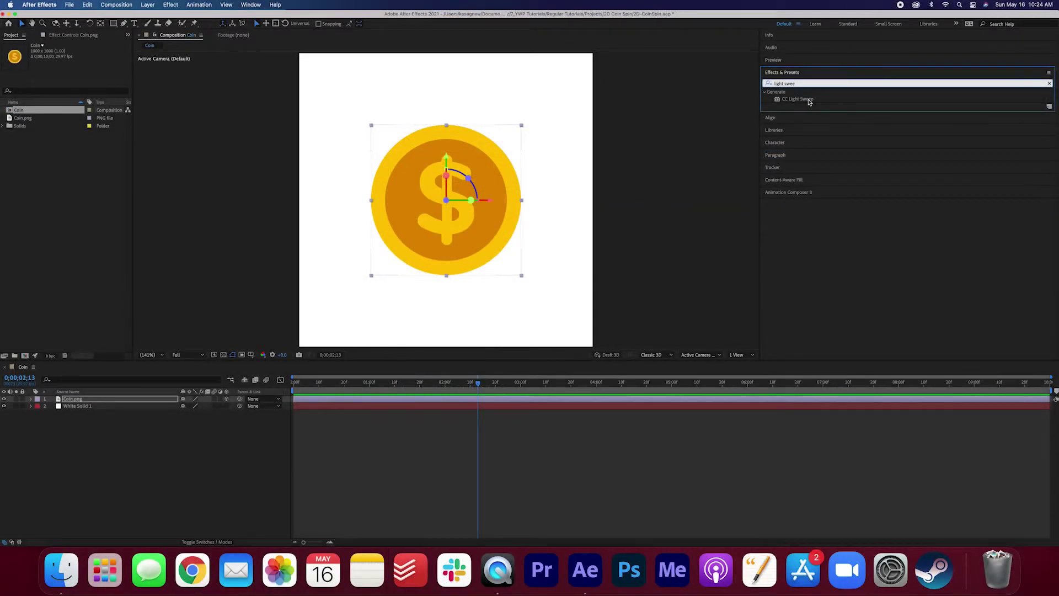
drag(810, 100, 79, 400)
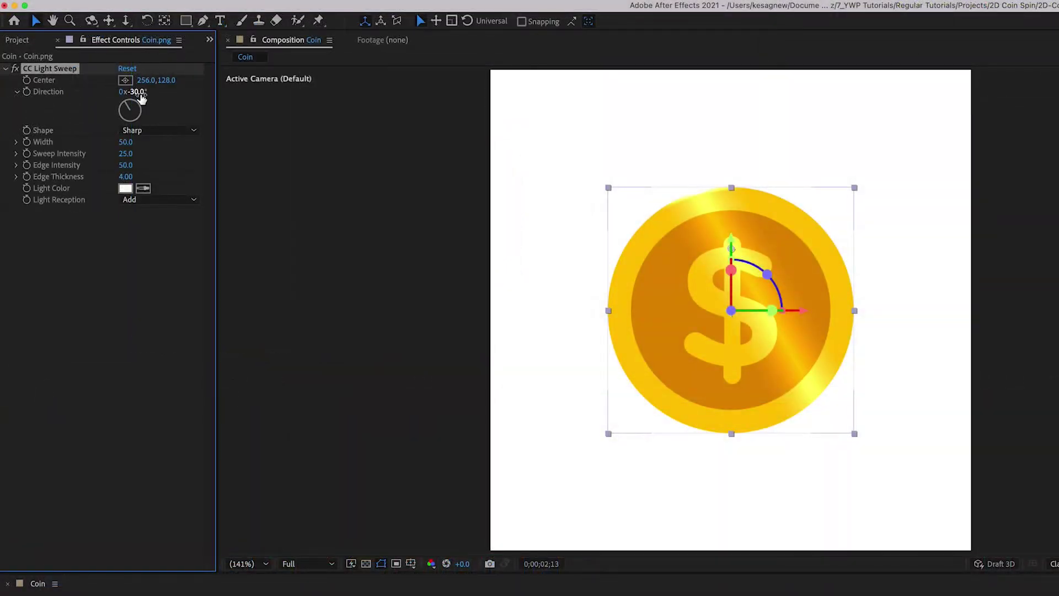
Step: Set CC Light Sweep's Direction to 30°
click(138, 92)
text(30)
key(Return)
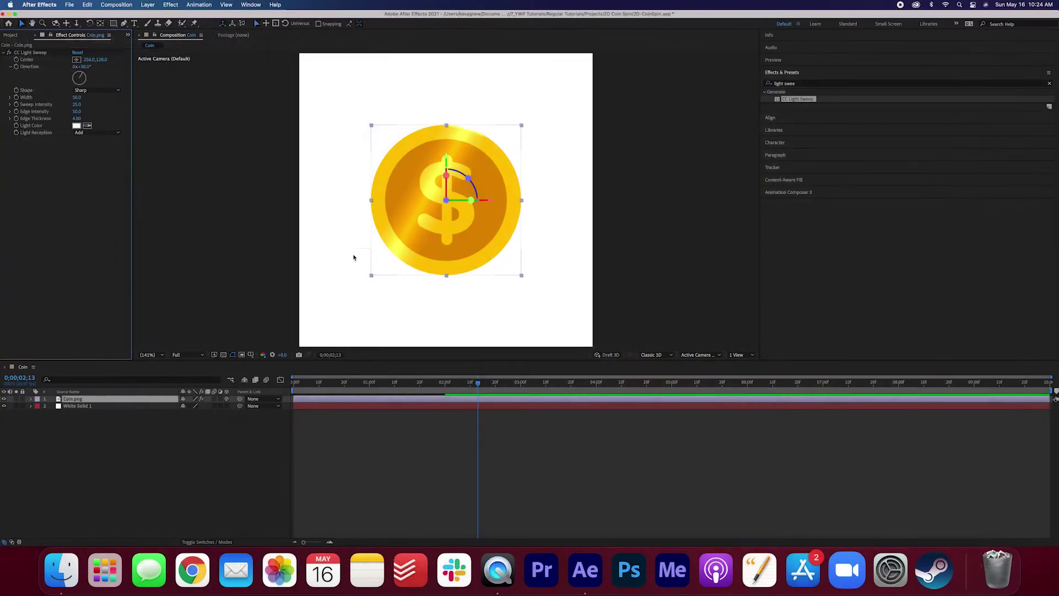
Step: At frame 0, move the sweep's Center to 710, 128, off the coin's right edge
drag(479, 385, 281, 382)
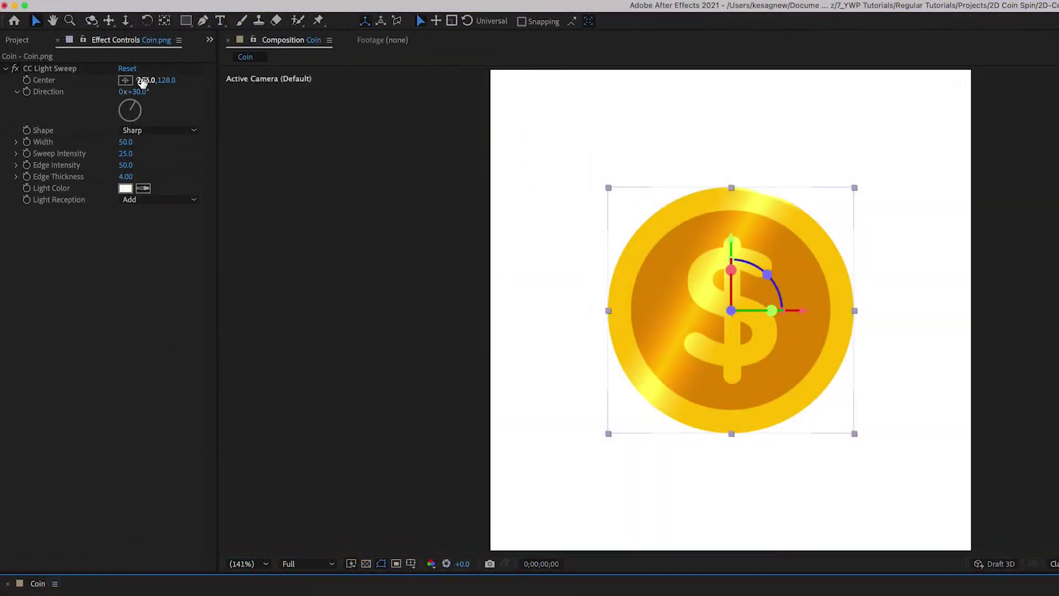
drag(89, 61, 100, 58)
drag(164, 79, 415, 43)
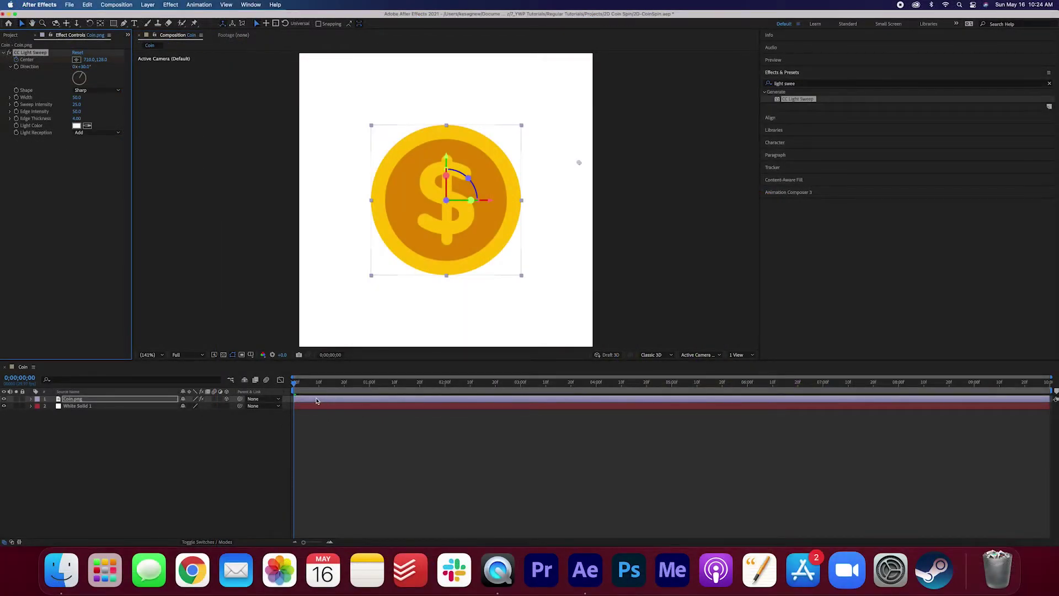
Step: Add a second Center keyframe at -46, 128 and retime it to 0;00;00;15
key(u)
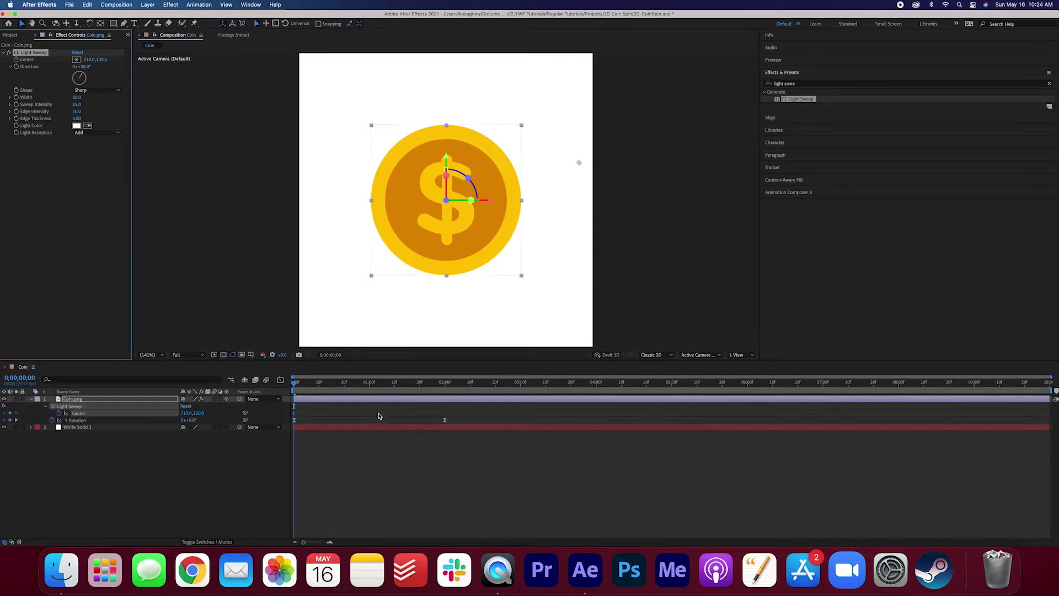
drag(294, 383, 333, 391)
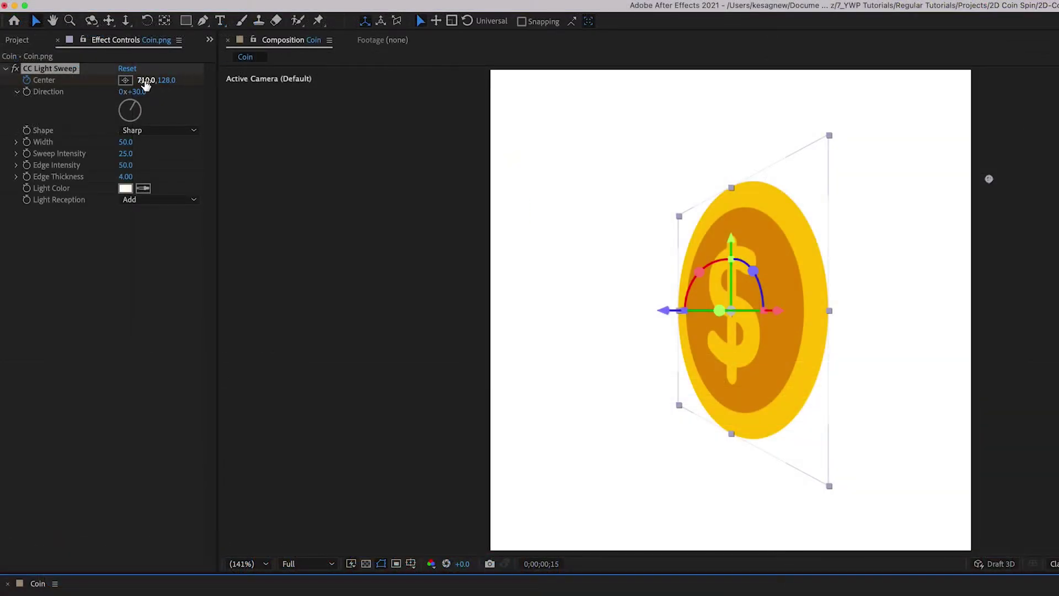
drag(146, 84, 75, 83)
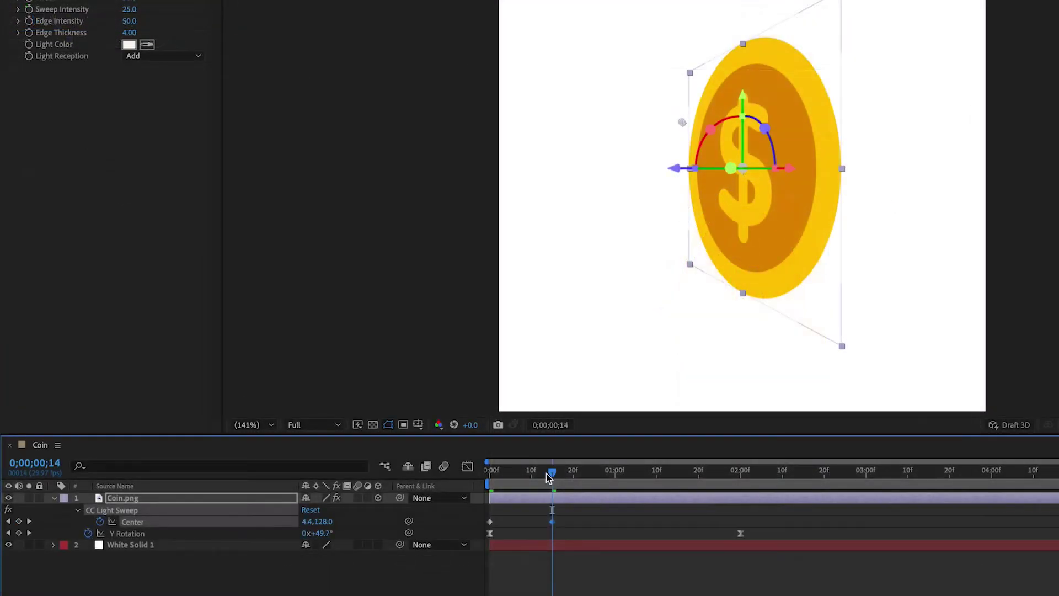
mouse_move(551, 470)
mouse_down()
mouse_move(472, 477)
mouse_move(562, 486)
mouse_up()
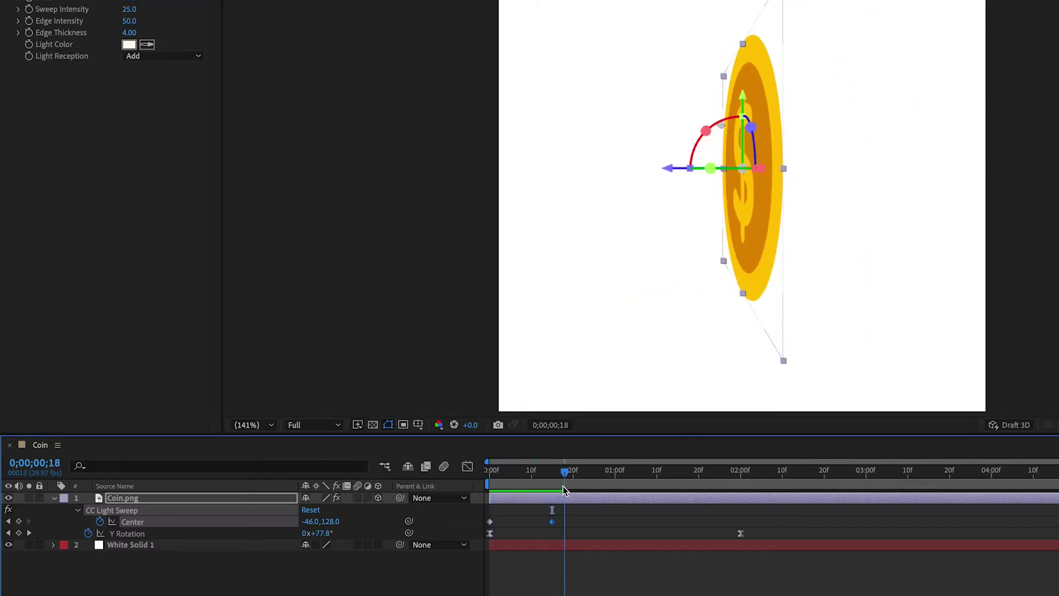
drag(552, 521, 568, 531)
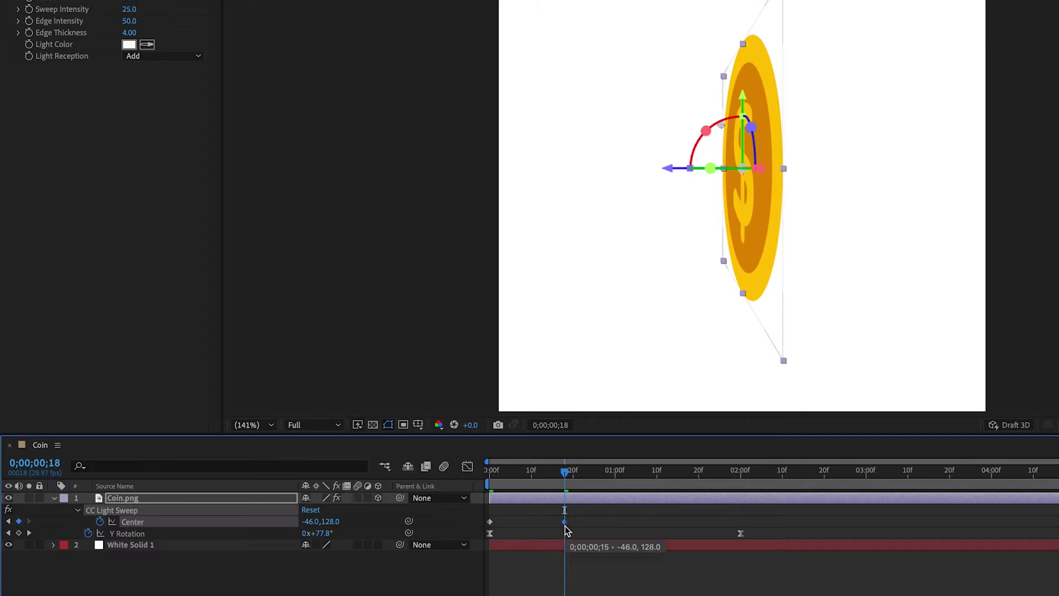
Step: Preview the shine passing across the spinning coin
drag(564, 481, 467, 481)
key(space)
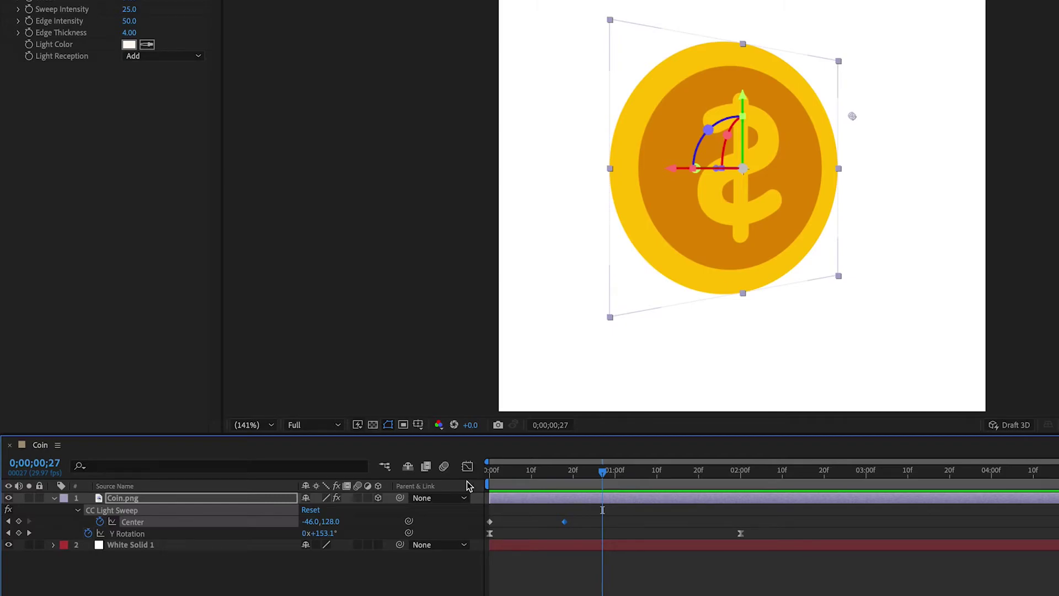
drag(602, 476, 669, 488)
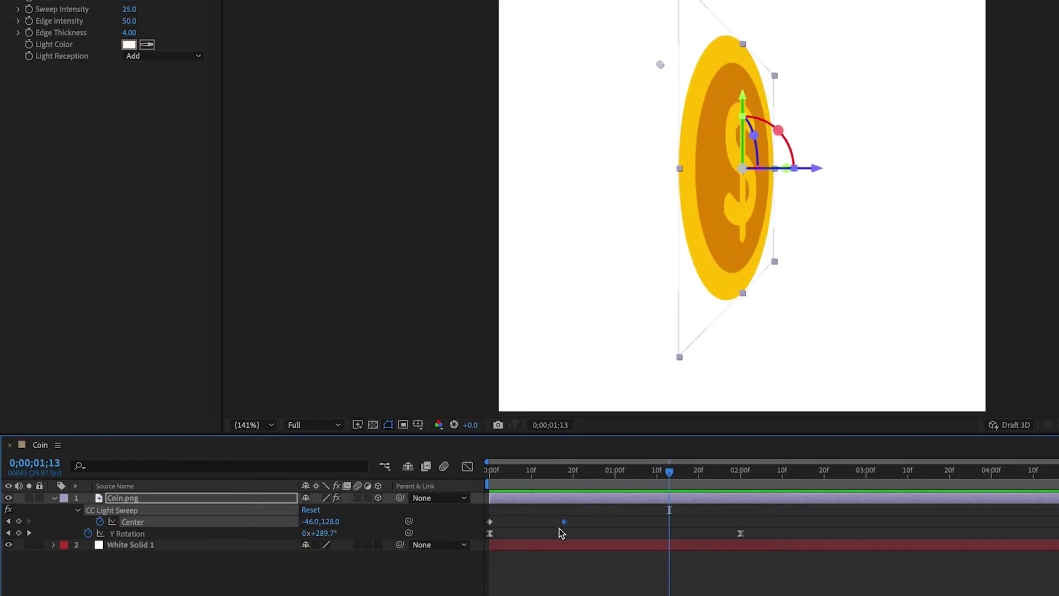
Step: Hold Center at -46 with a keyframe at 0;00;01;13, then reset it to 710 at 0;00;01;14
click(18, 522)
drag(671, 475, 676, 477)
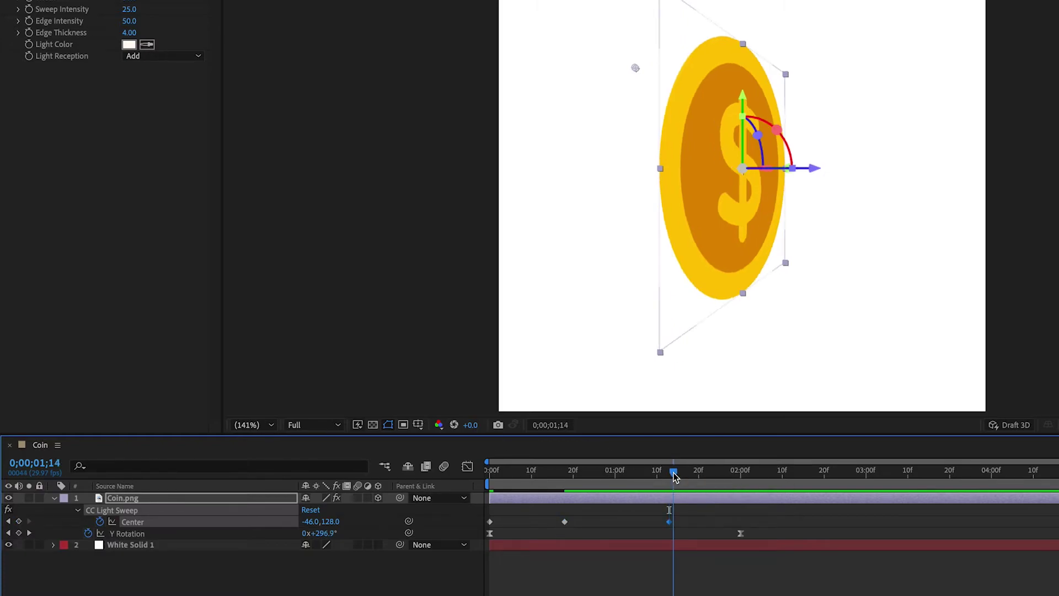
click(491, 524)
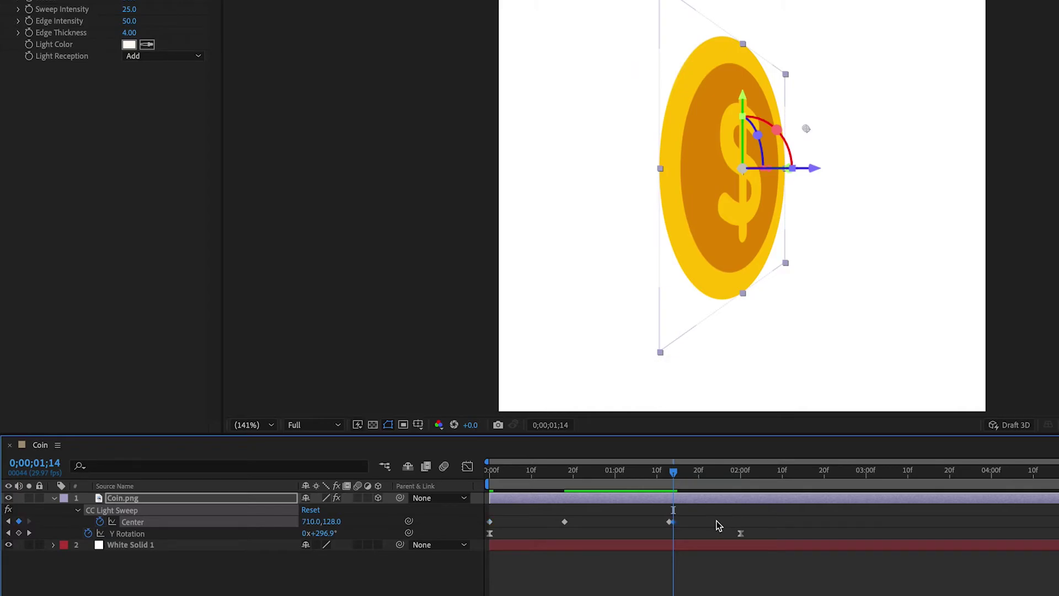
drag(674, 472, 714, 484)
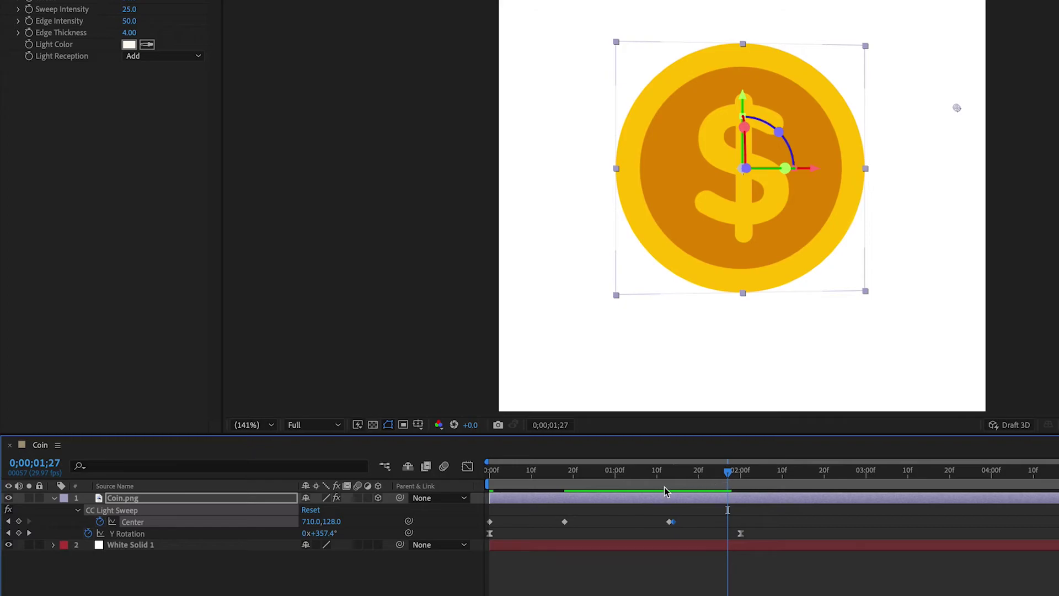
click(565, 522)
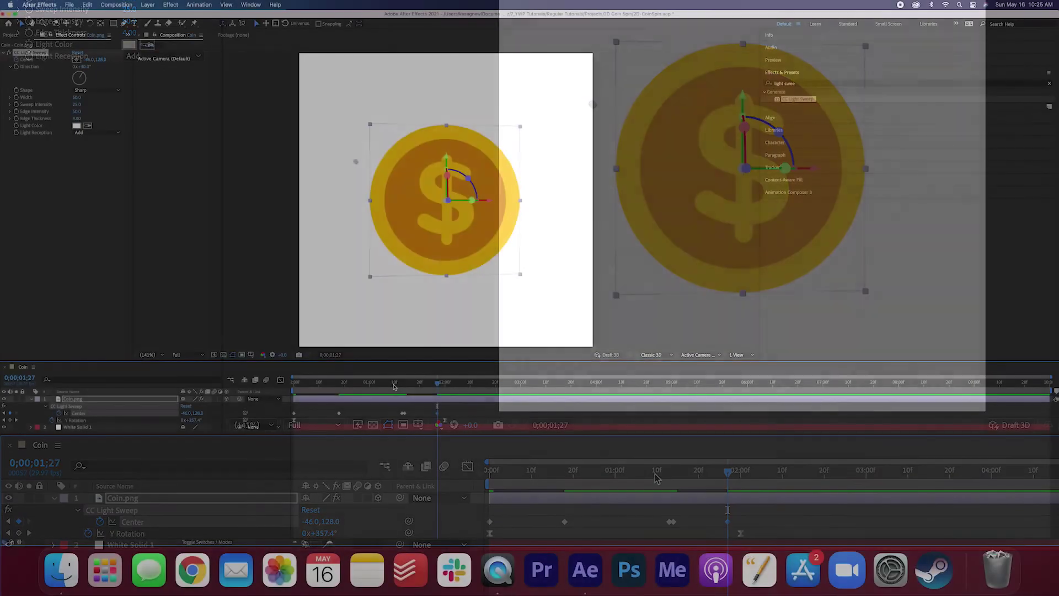
Step: Shift the reset pair and final CC Light Sweep Center keyframes a few frames earlier
drag(729, 471, 609, 477)
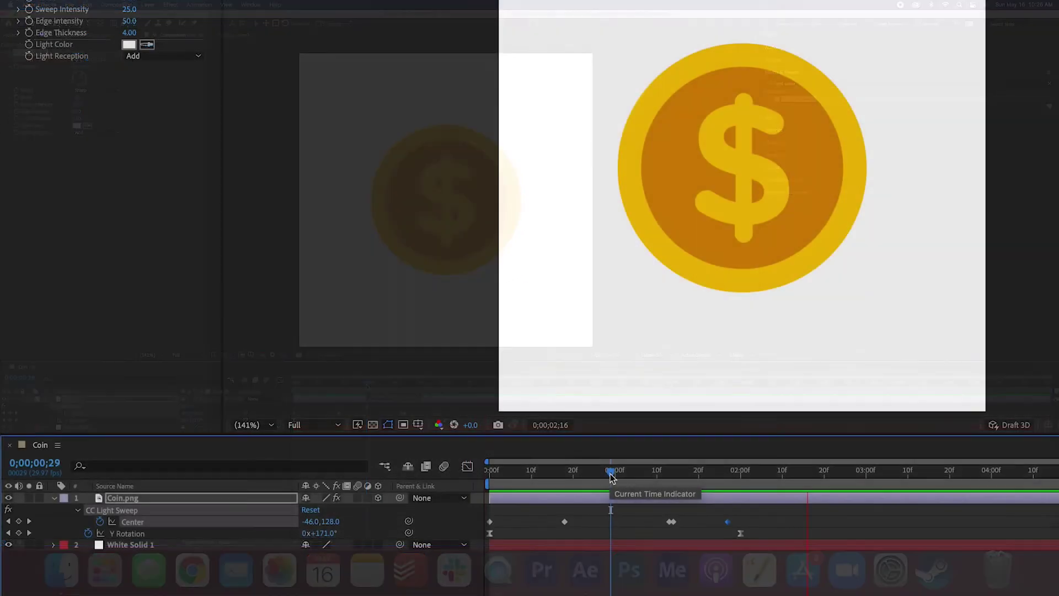
key(space)
drag(650, 515, 684, 534)
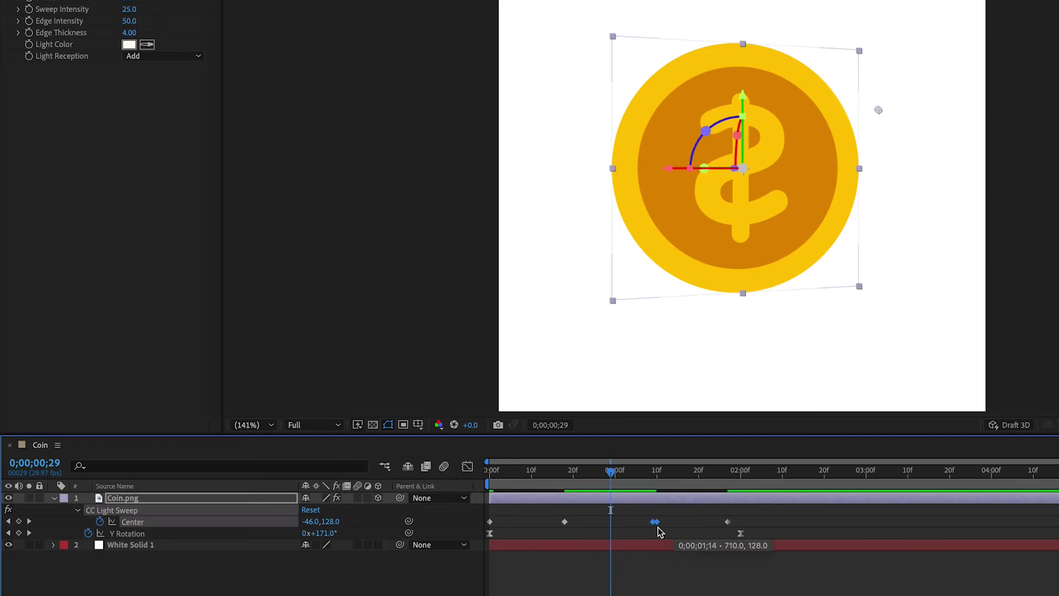
drag(746, 512, 636, 526)
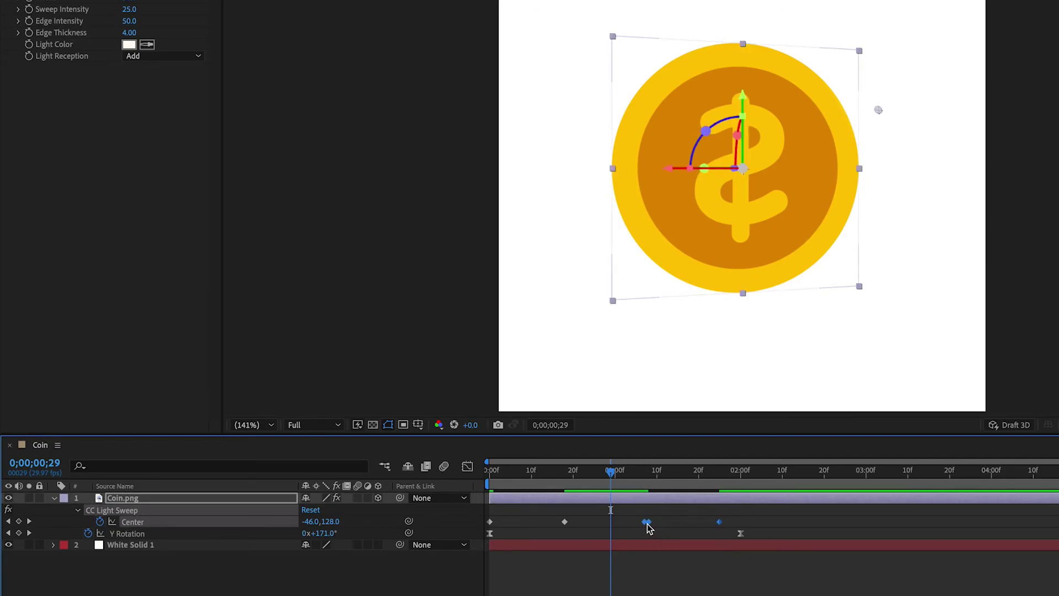
key(space)
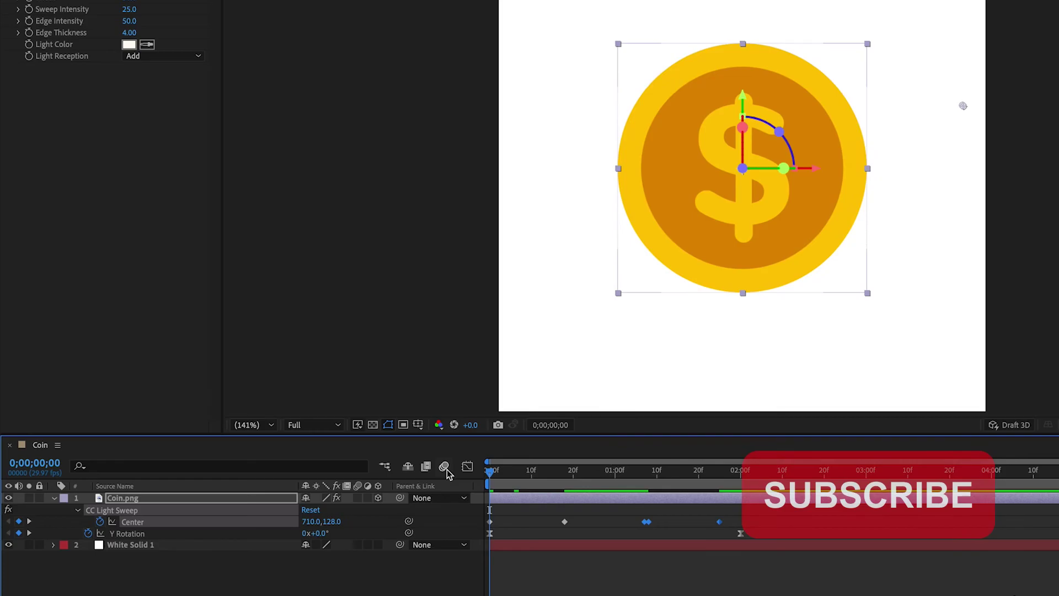